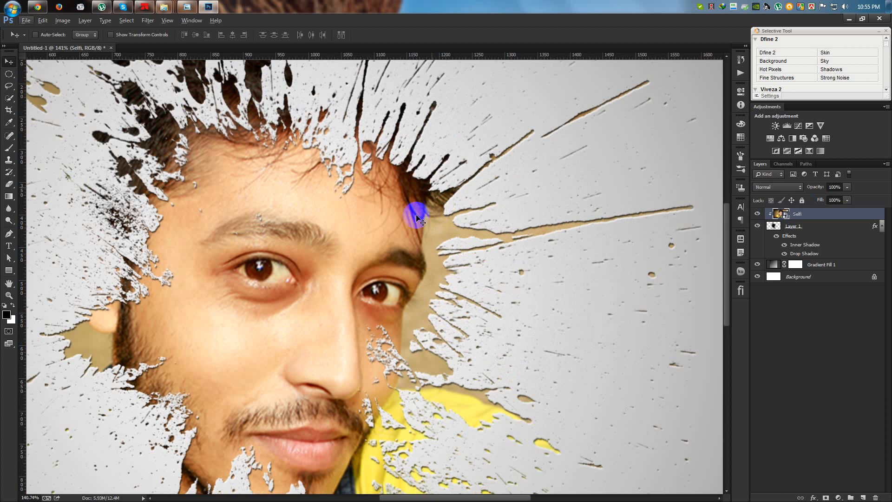
Create a new 1920 x 1080 pixel RGB document at 72 pixels/inch with a white background.
key(ctrl+0)
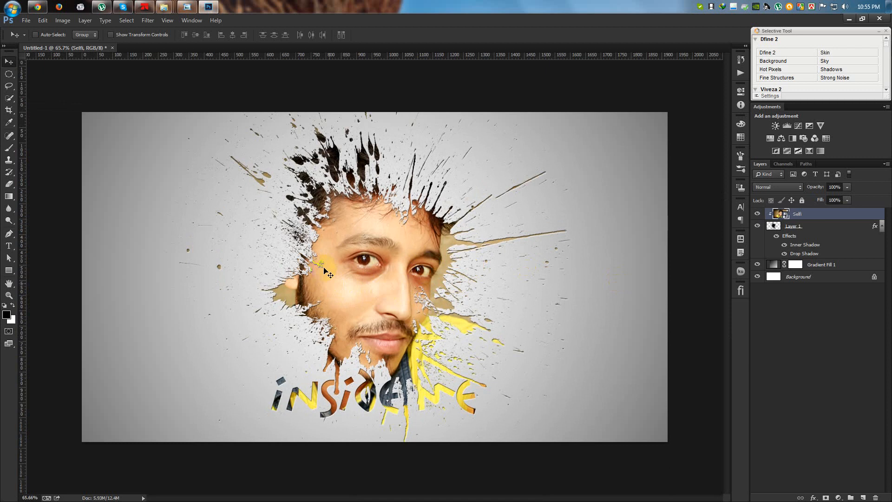
click(26, 21)
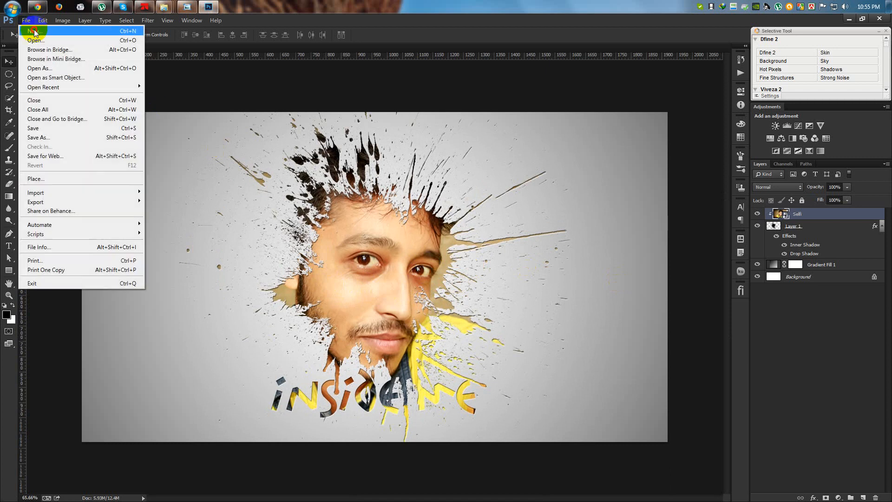
click(33, 31)
click(462, 129)
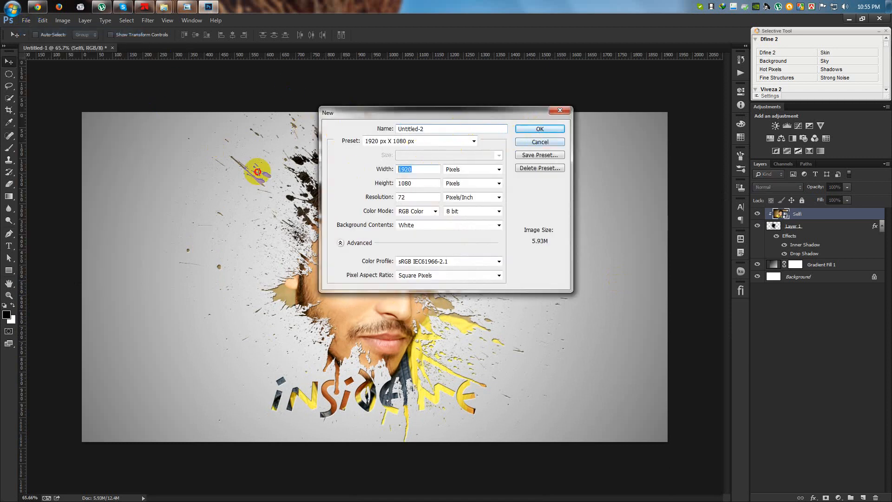
double_click(401, 170)
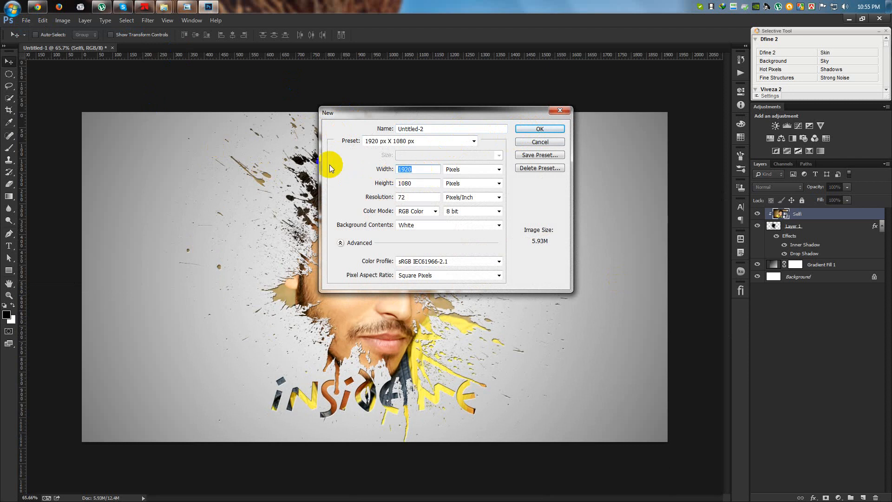
double_click(420, 183)
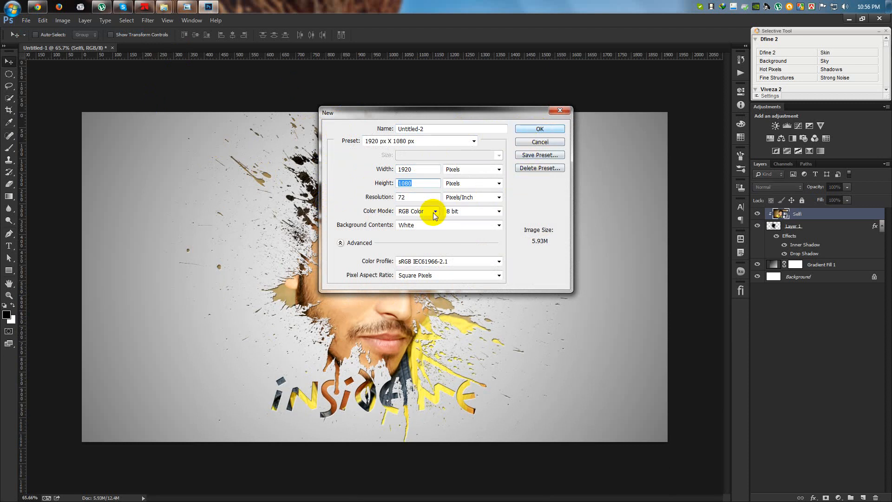
double_click(409, 198)
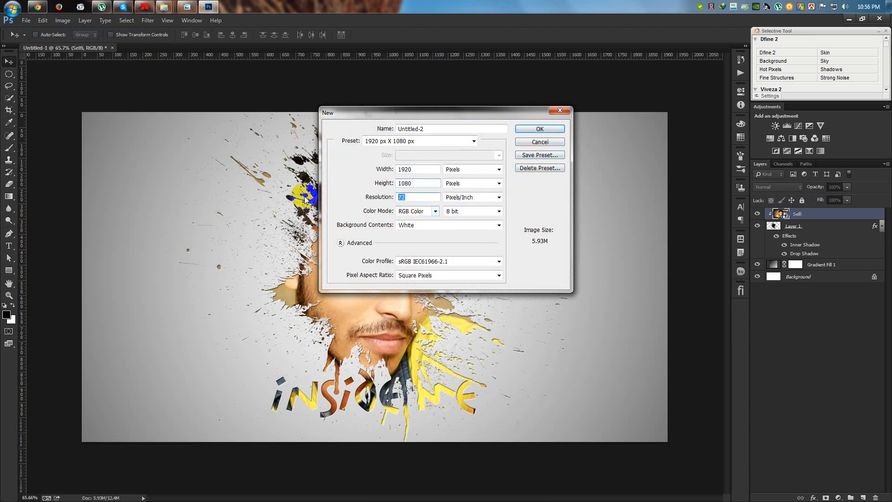
click(553, 132)
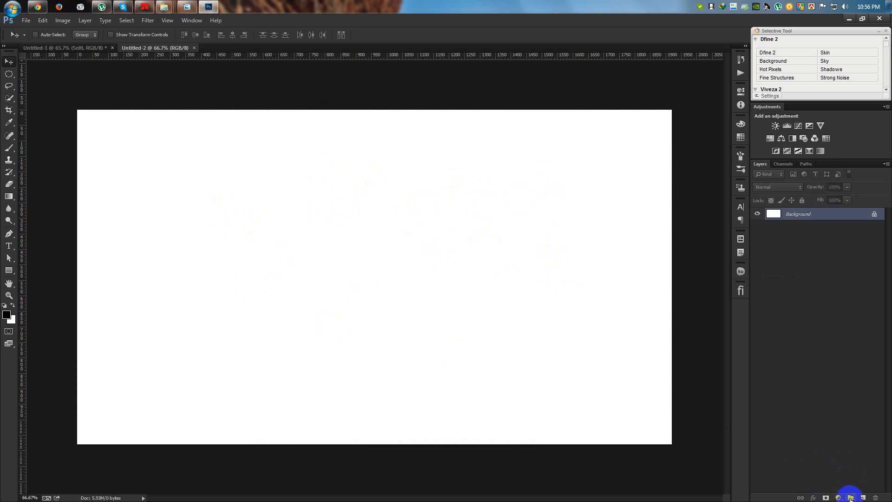
Add a gradient fill layer above the background with Radial style, Reverse enabled and the scale set to 500%.
click(838, 497)
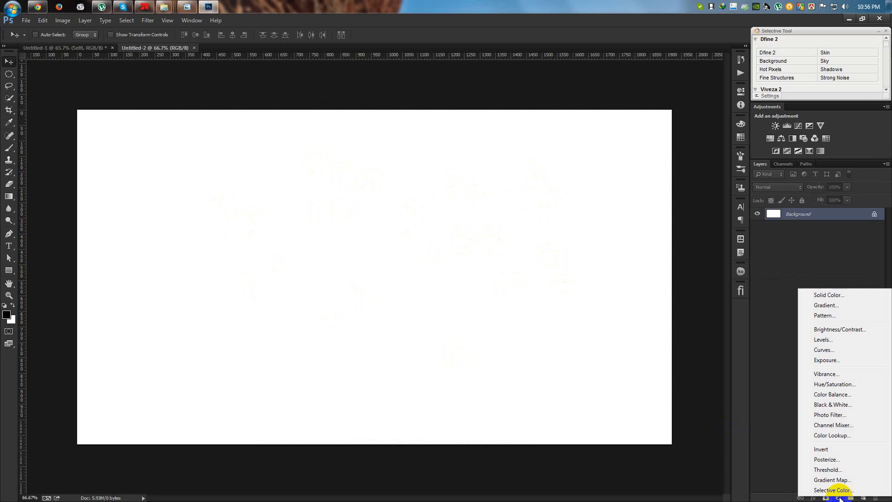
click(775, 422)
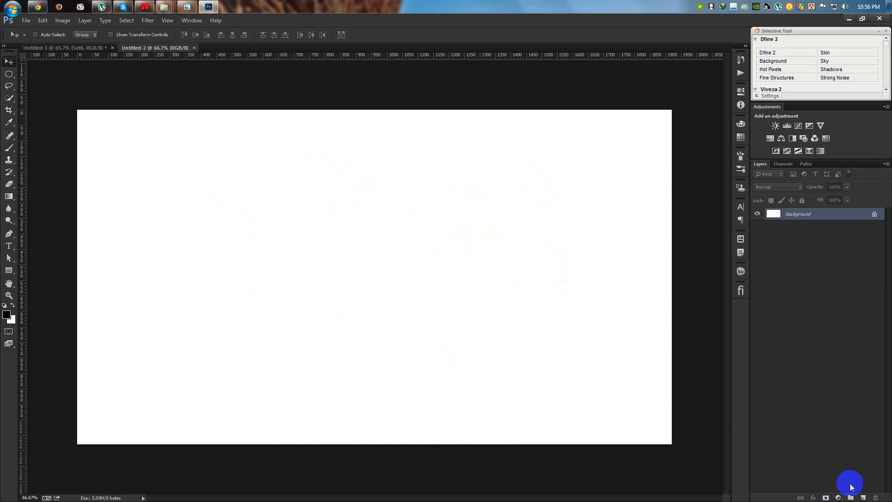
click(838, 497)
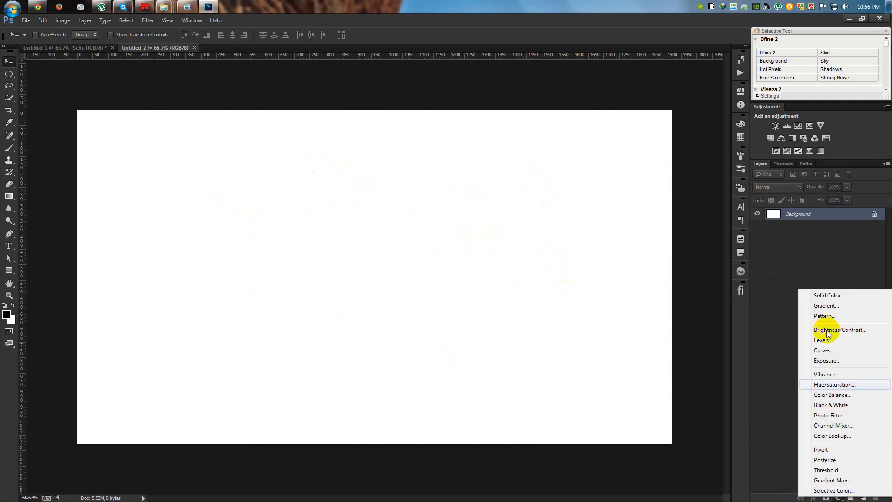
click(825, 307)
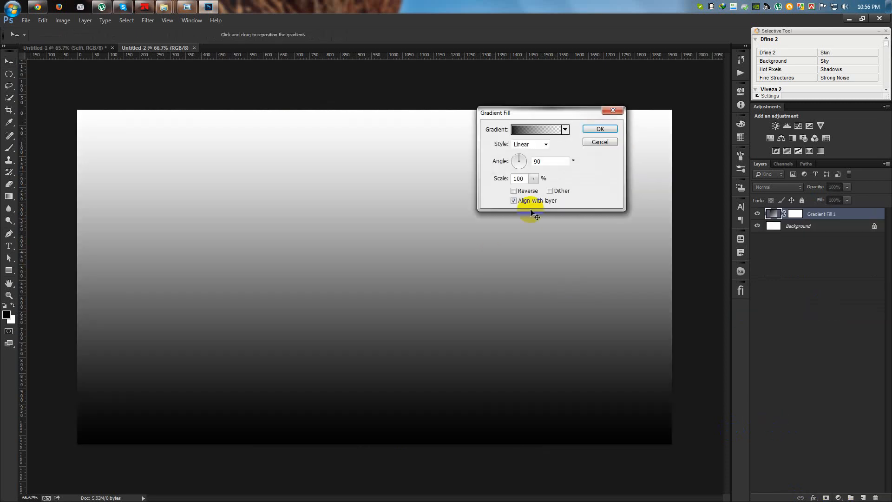
click(534, 145)
click(530, 162)
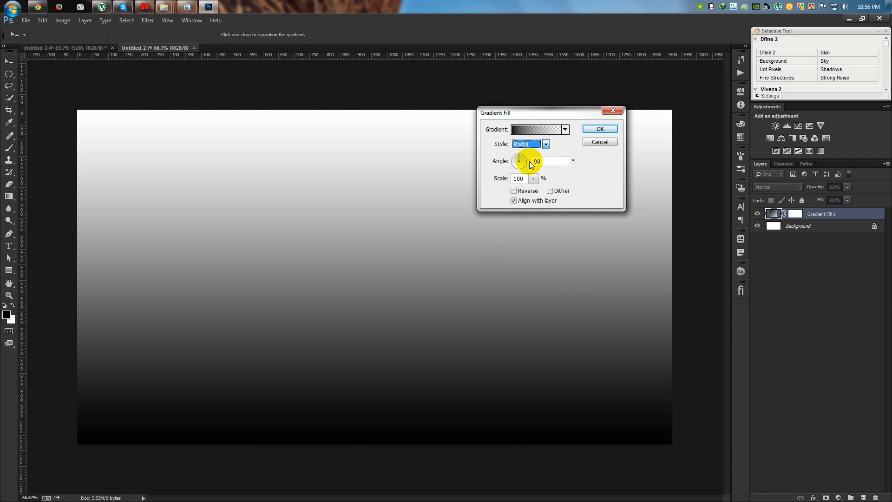
click(531, 191)
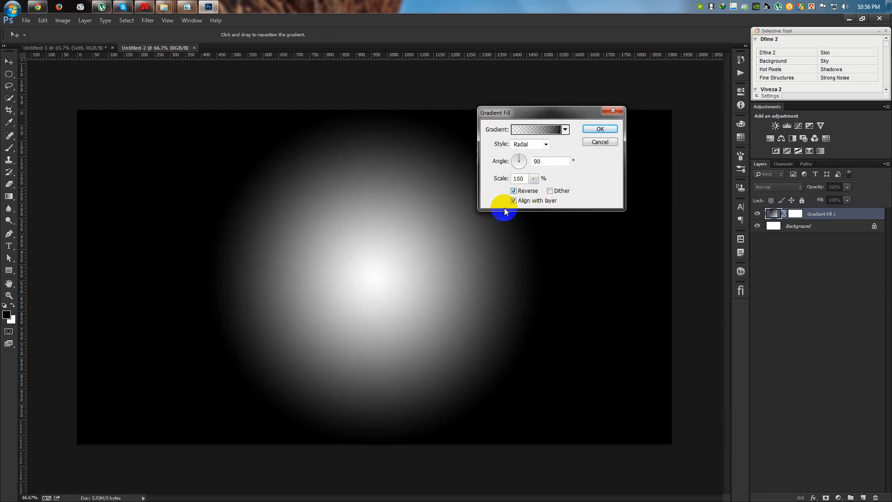
click(534, 179)
click(468, 181)
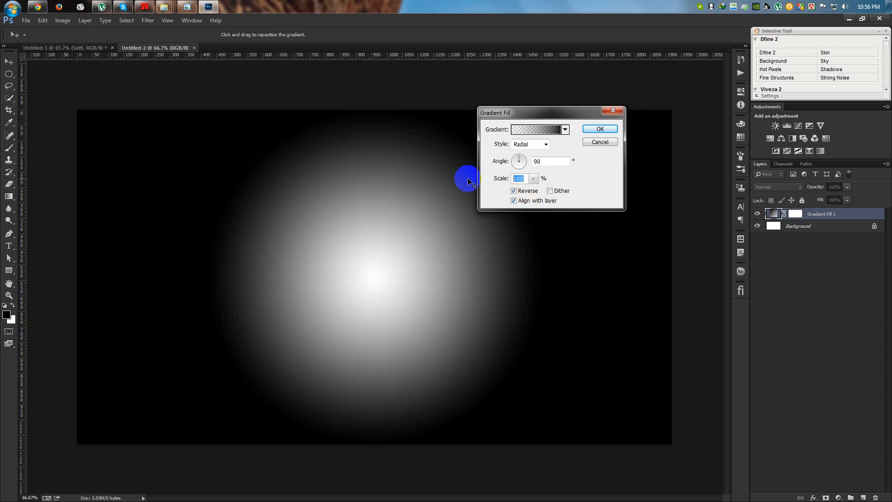
text(50)
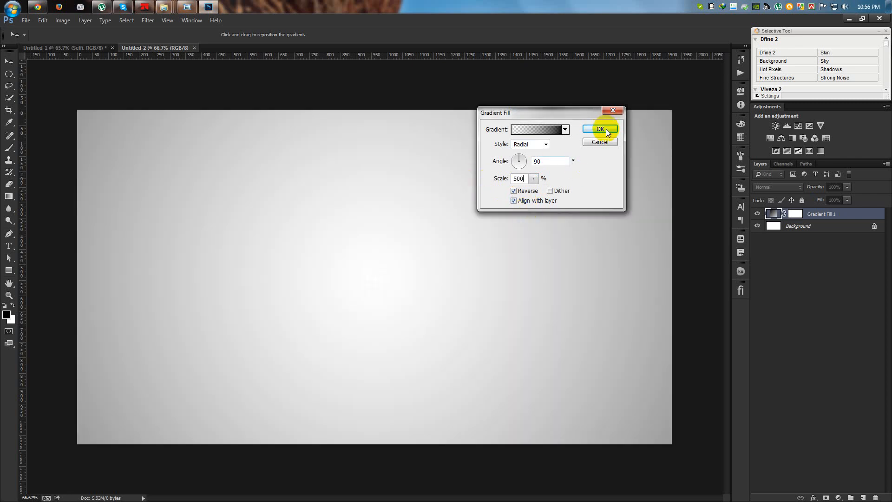
click(600, 129)
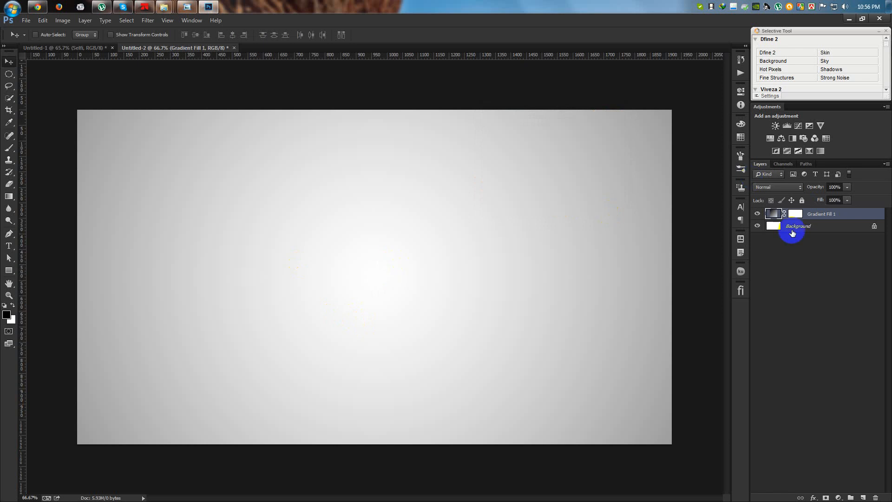
Create a new layer and stamp a black splatter near the canvas centre using the 1104 splatter brush enlarged to 1500 px.
click(864, 497)
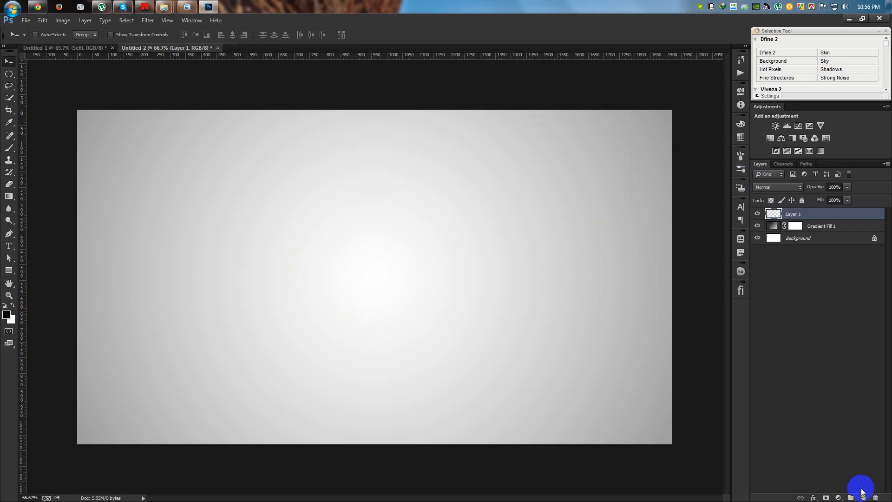
click(9, 148)
click(39, 148)
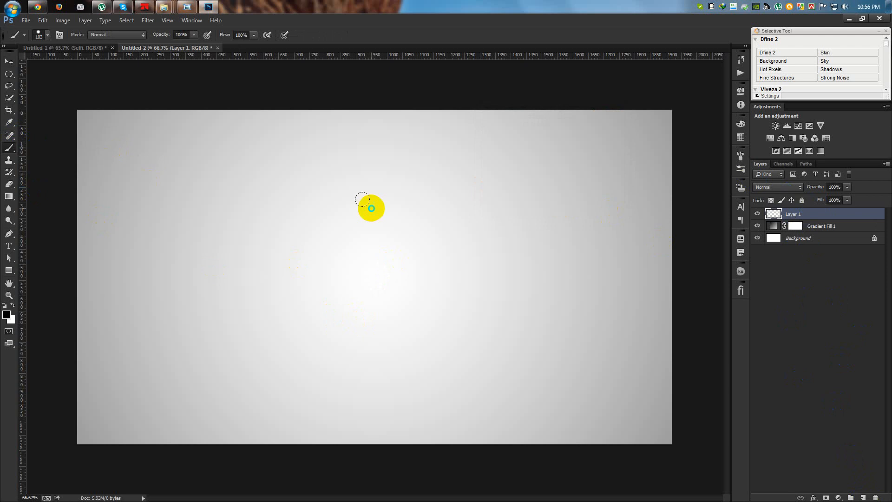
right_click(364, 208)
click(443, 378)
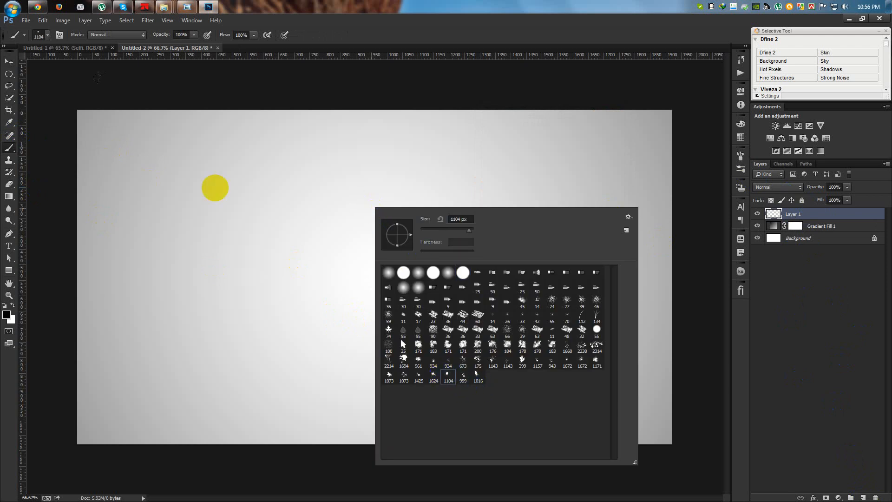
click(460, 30)
key(bracketright)
key(bracketright)
key(bracketright)
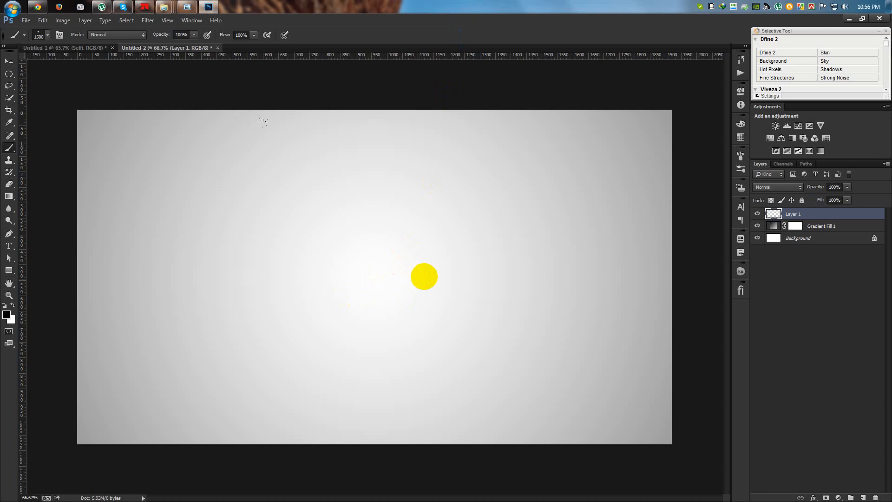
click(422, 277)
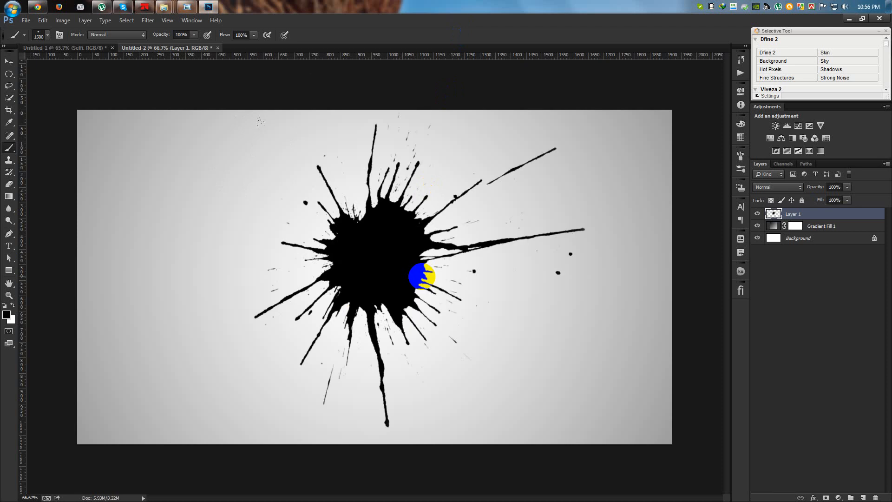
Stamp the 1624 splatter brush, reduced to 1200 px, over the lower-left part of the central blot.
right_click(448, 293)
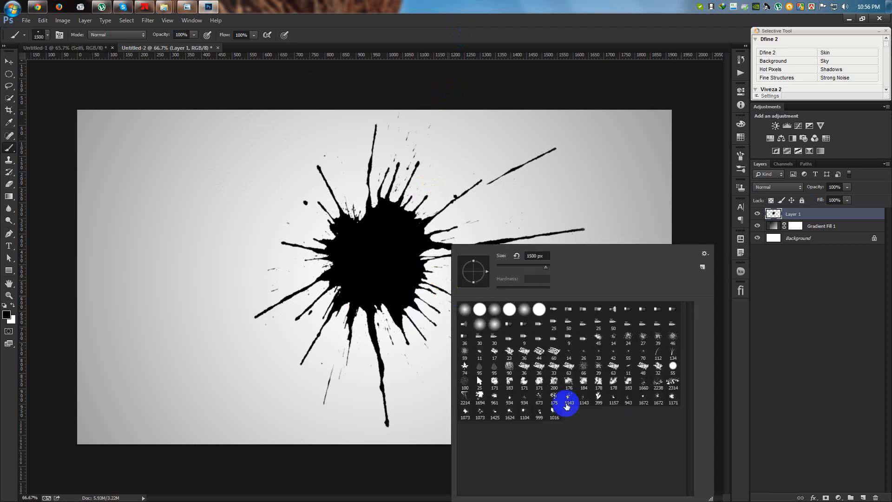
click(512, 412)
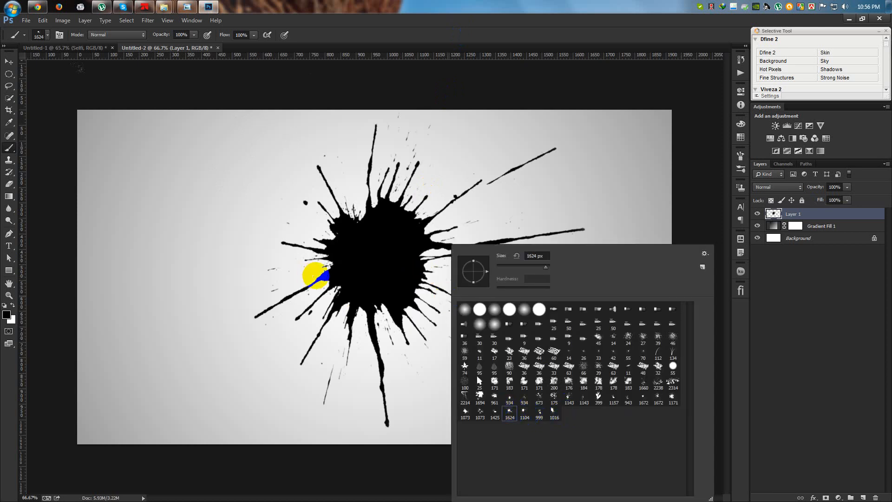
click(477, 40)
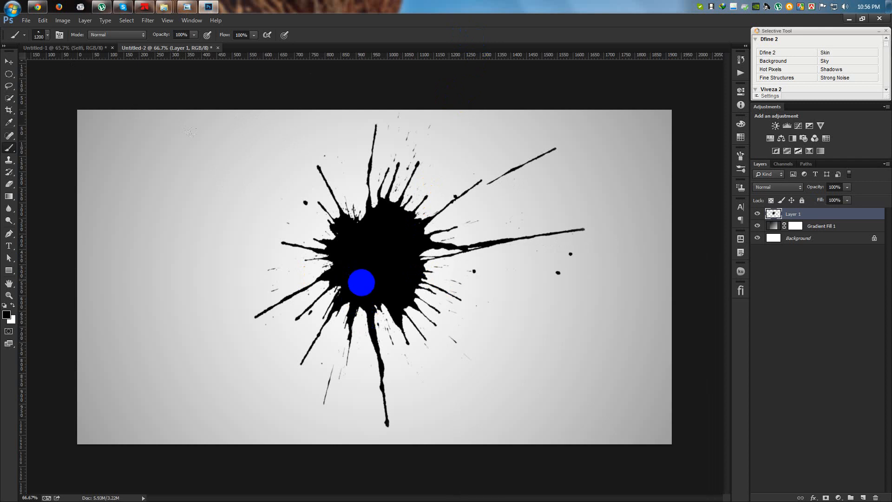
click(361, 292)
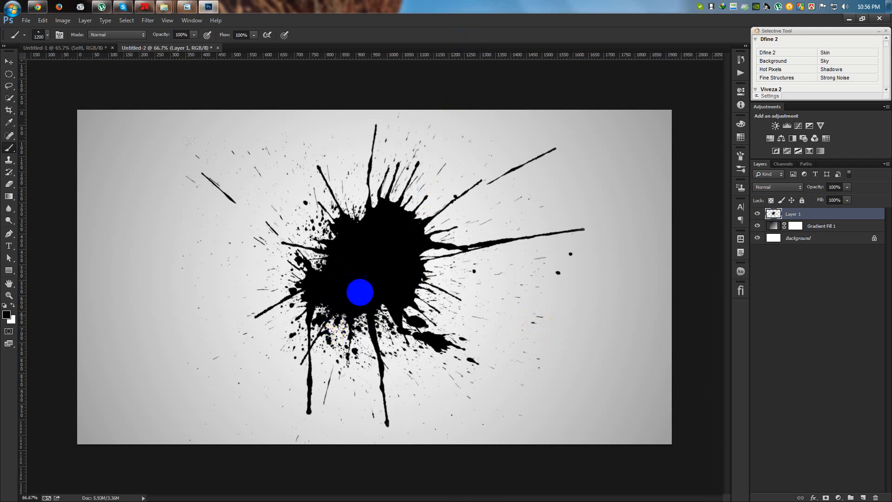
Stamp the first 1073 px splatter brush over the upper-left edge of the blot.
right_click(385, 271)
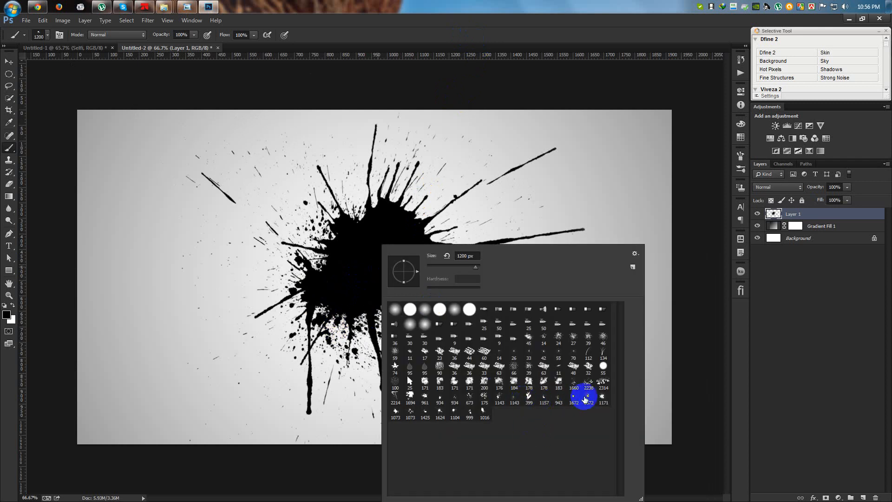
click(397, 412)
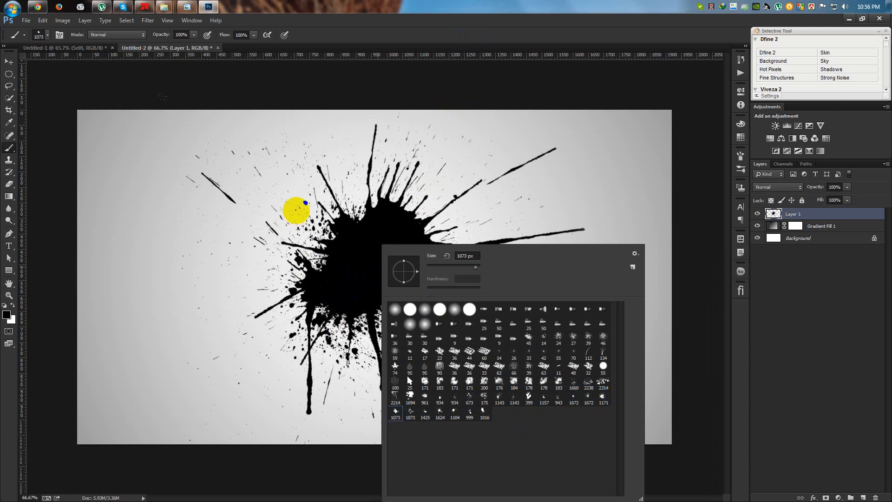
click(298, 191)
Stamp the 1016 px splatter brush on the blot's upper-right part, undoing the first placement and restamping it closer to the centre.
right_click(379, 271)
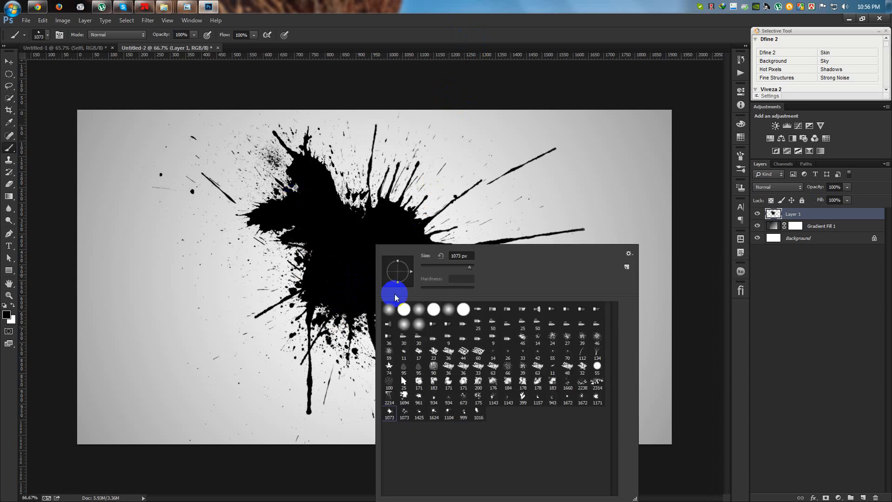
click(420, 413)
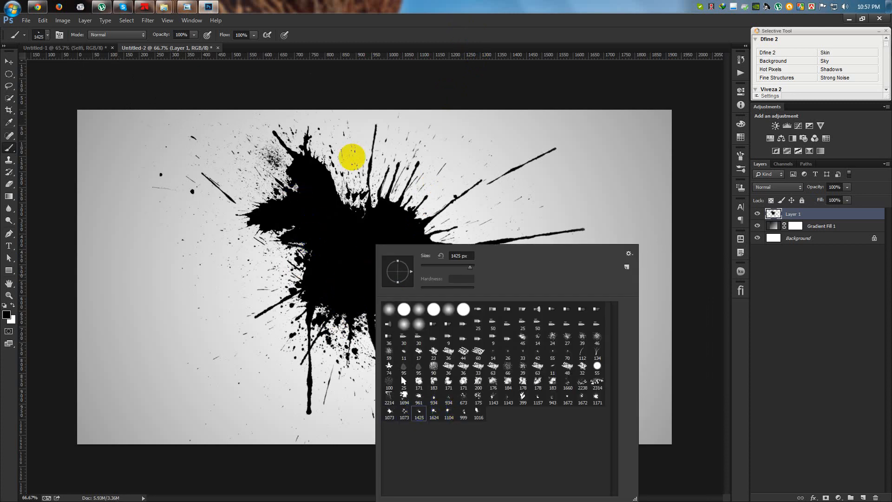
click(478, 413)
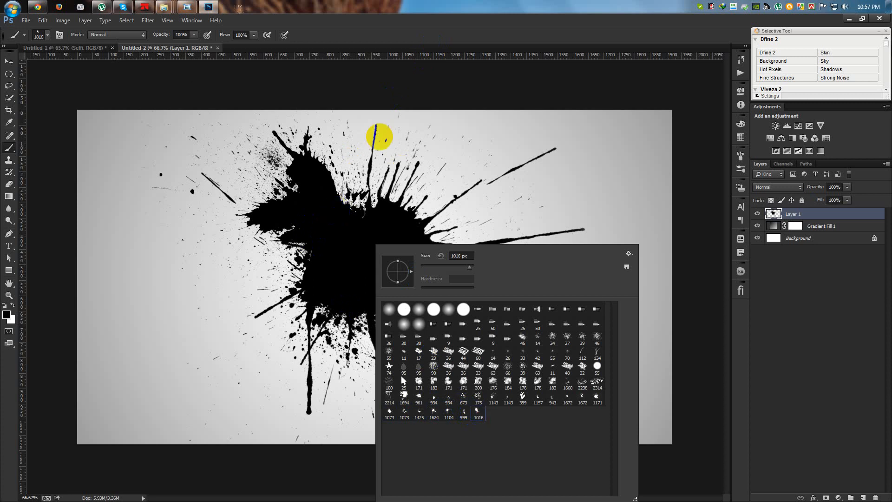
click(442, 26)
click(475, 230)
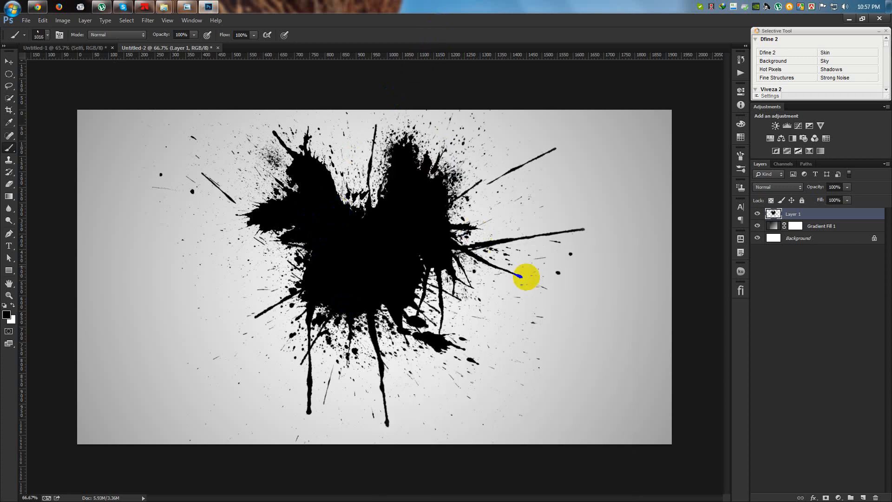
key(ctrl+z)
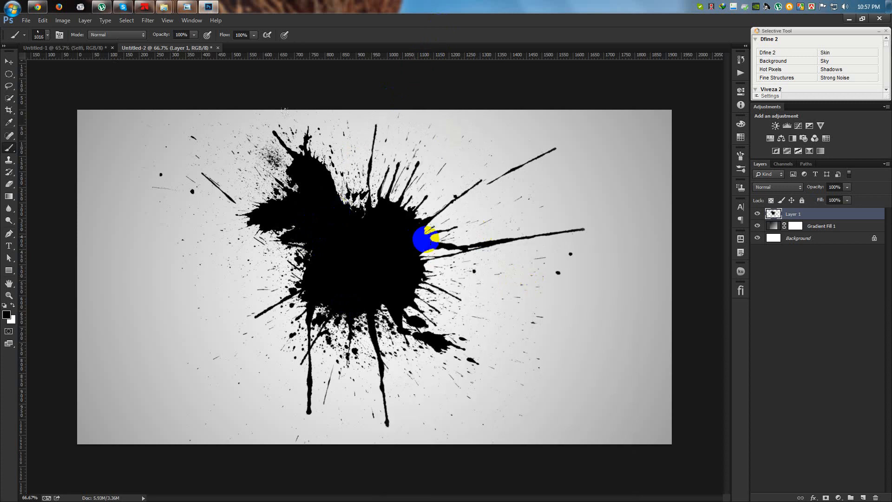
click(442, 241)
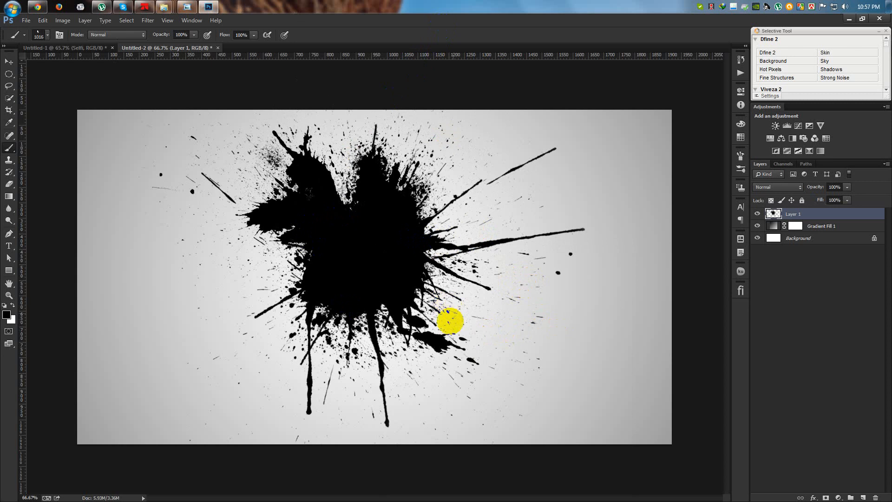
Stamp the 999 px splatter brush around the blot's lower-left, left and upper-left edges.
right_click(398, 279)
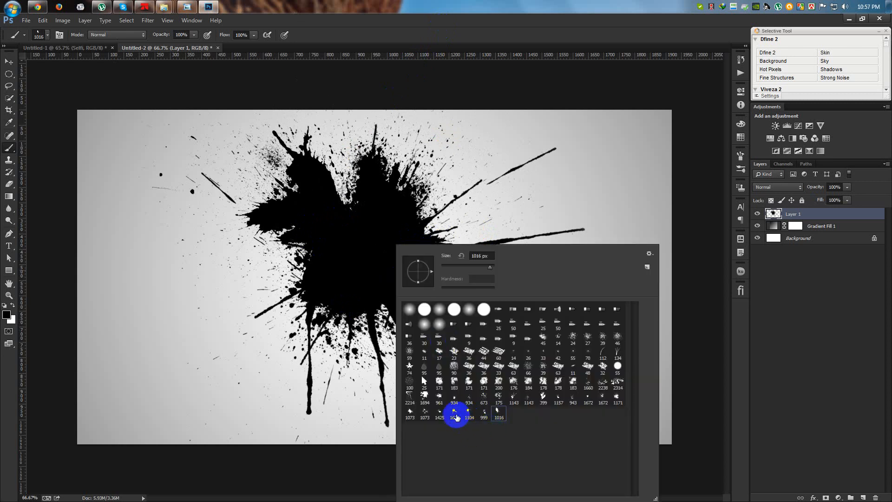
click(440, 413)
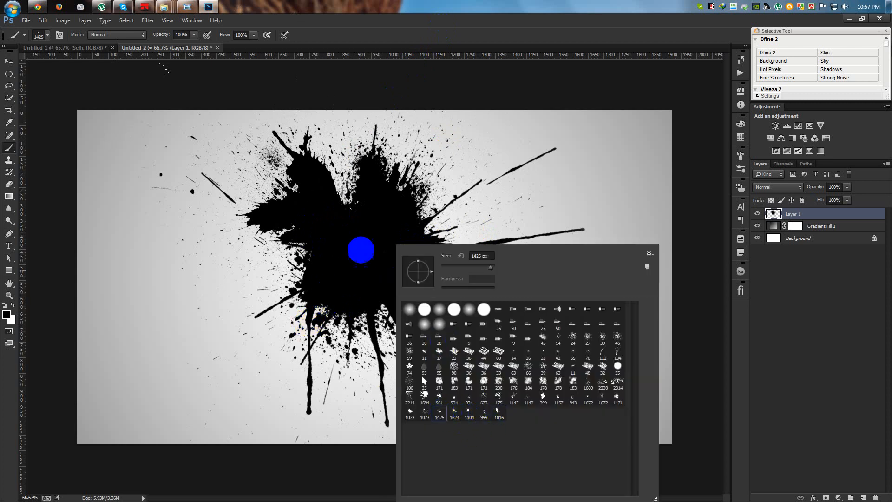
click(409, 413)
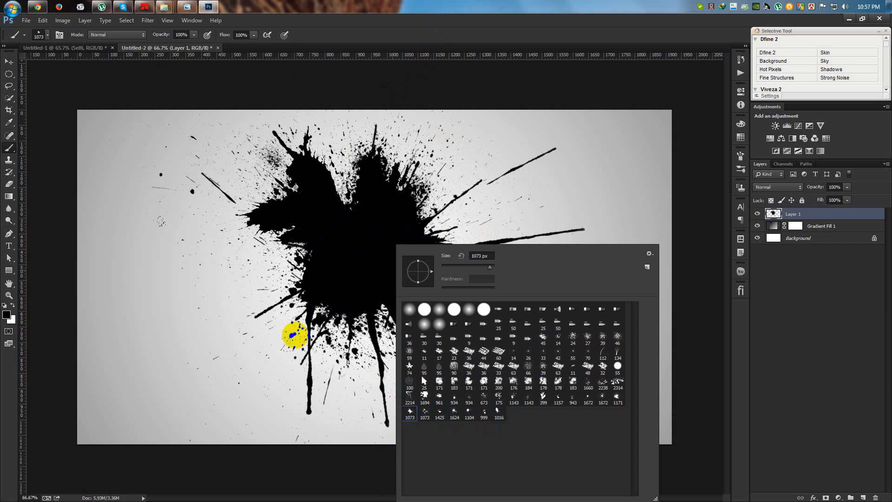
click(439, 413)
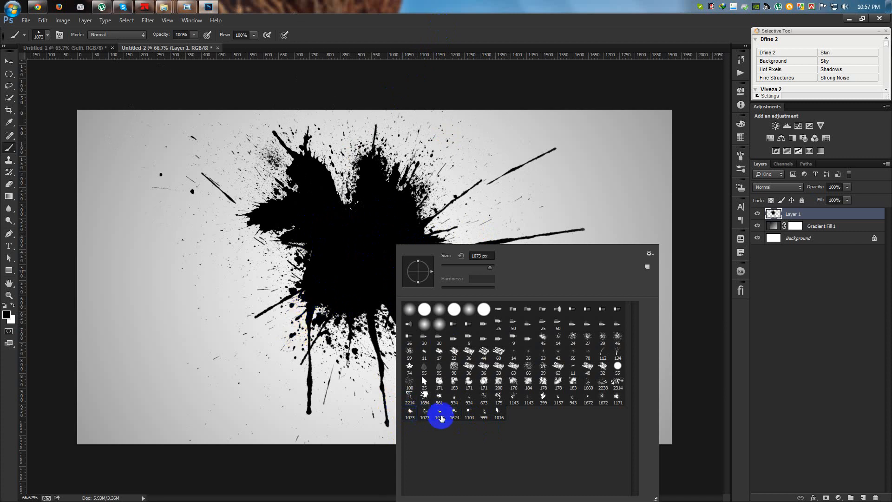
click(484, 412)
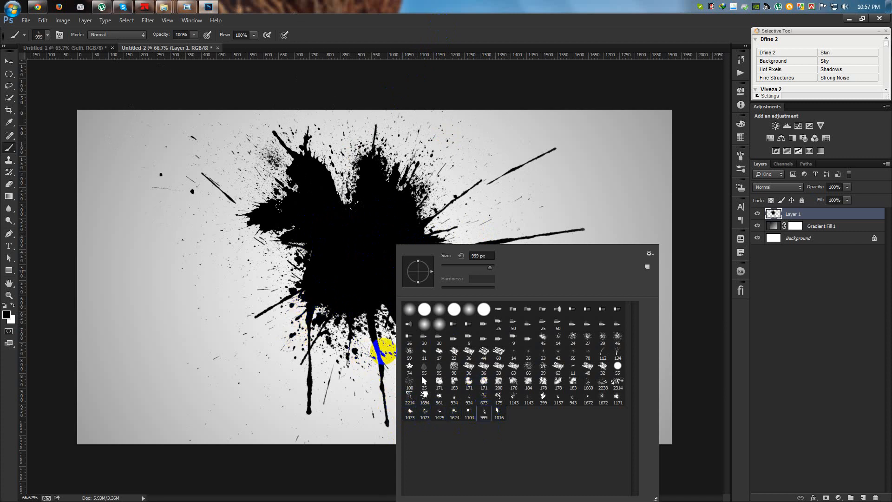
click(267, 230)
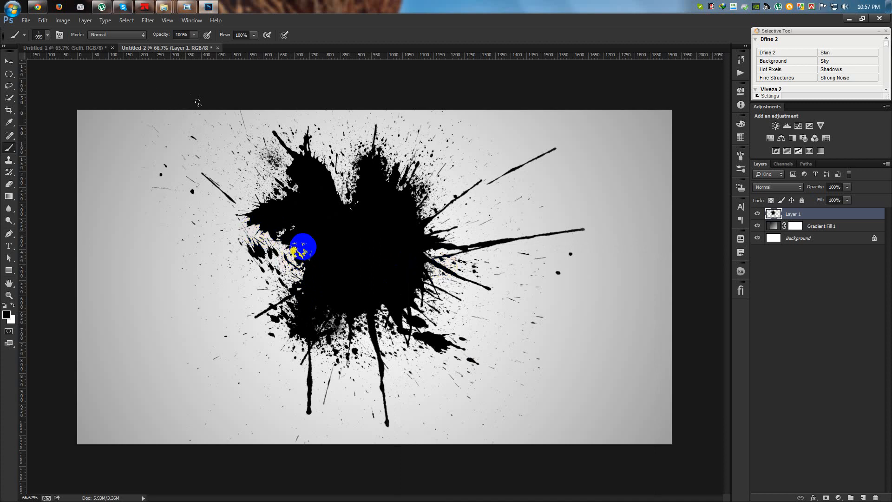
click(238, 160)
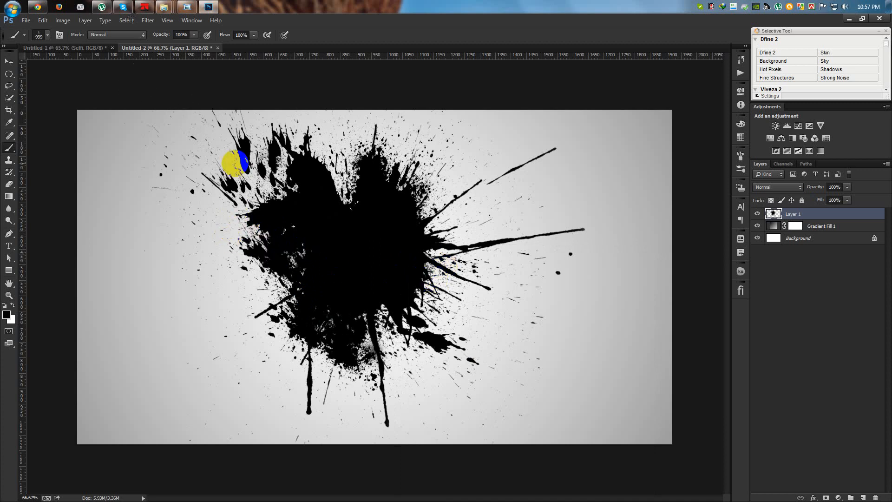
Try the 1157 px splatter brush on the blot's lower-right edge.
right_click(366, 237)
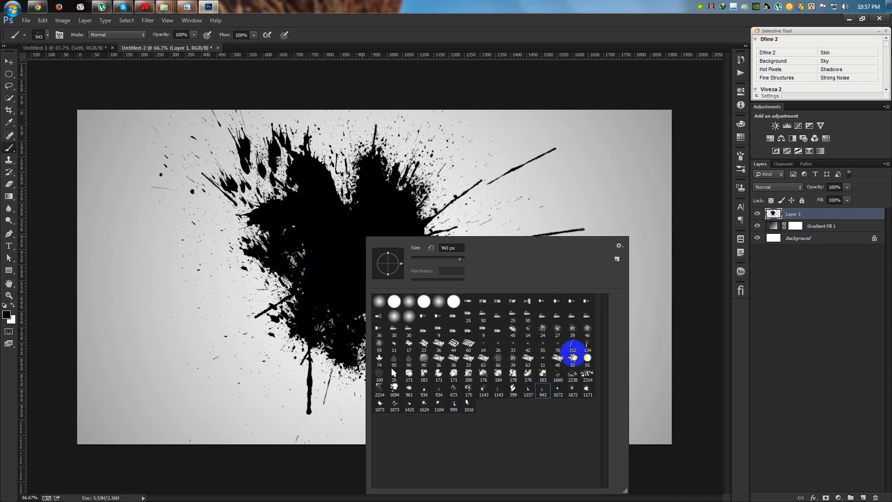
click(570, 390)
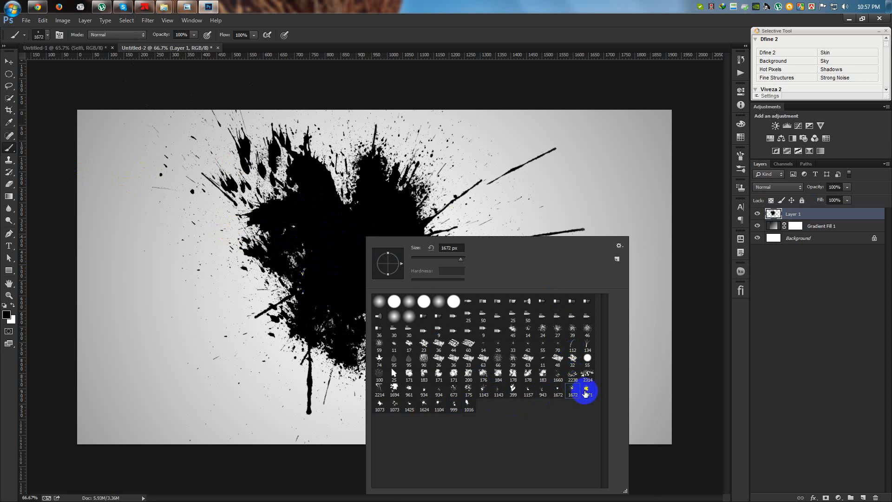
click(529, 391)
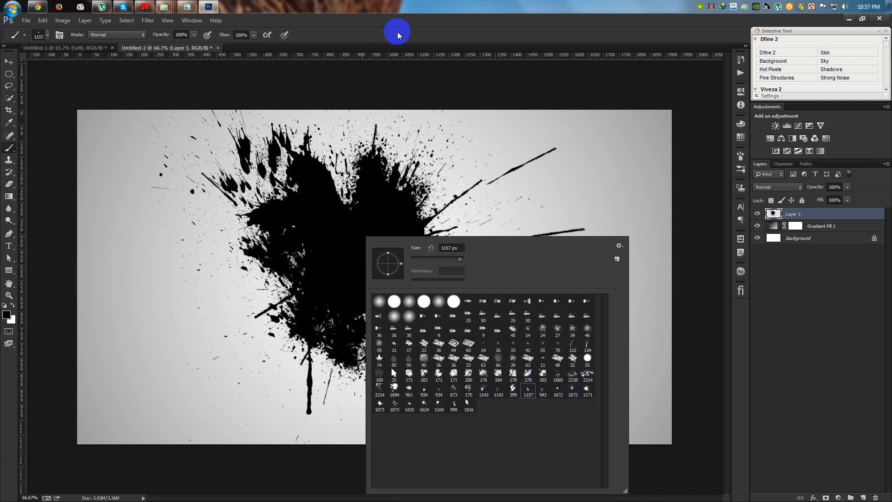
key(Return)
click(439, 258)
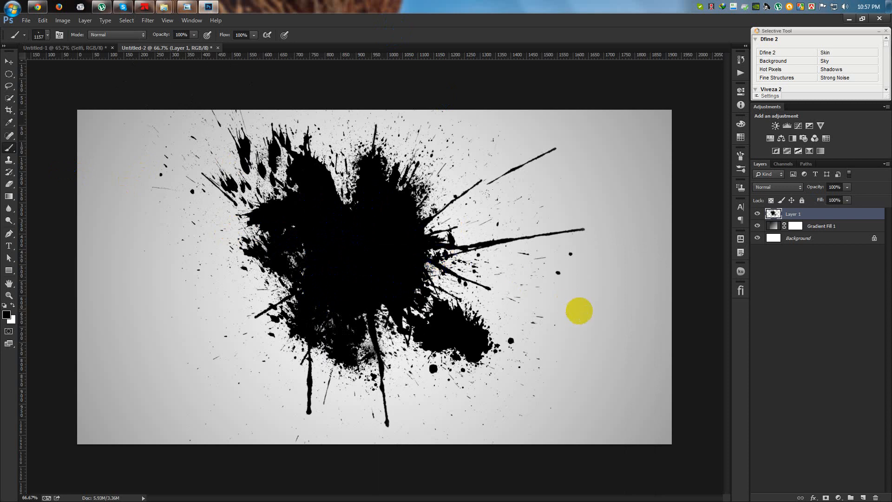
Stamp the 1624 px splatter brush over the blot's right side, extending it toward the lower right, and switch to the Move tool.
right_click(535, 290)
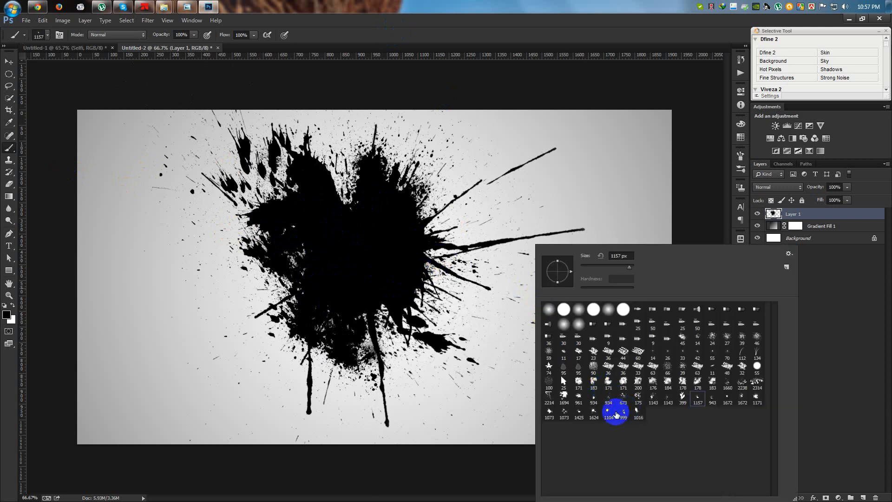
click(596, 413)
click(446, 279)
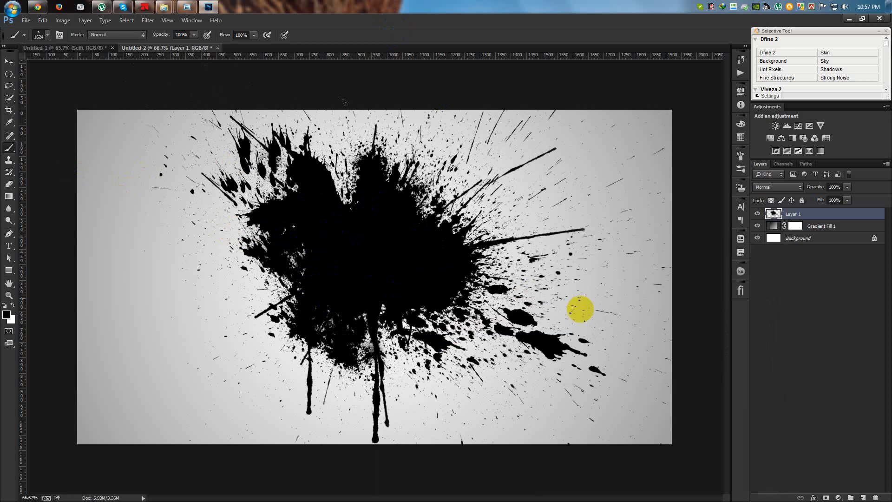
click(9, 62)
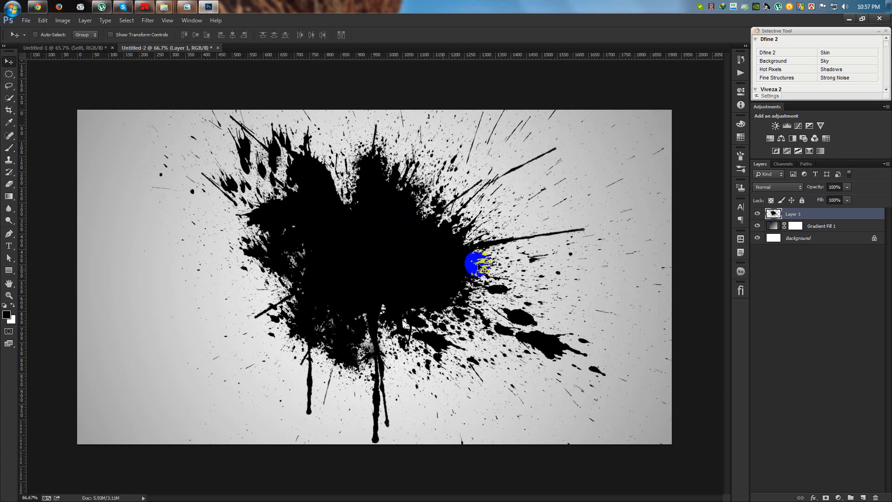
mouse_move(393, 268)
mouse_down()
mouse_move(403, 281)
mouse_move(406, 263)
mouse_up()
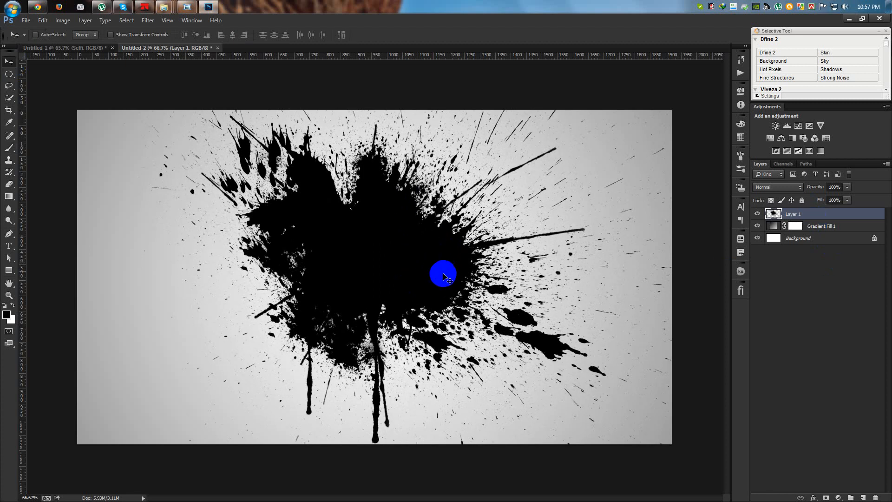
Place Dreamy Image.jpg from the My All Photoshoot folder into the document above the splatter layer.
click(163, 4)
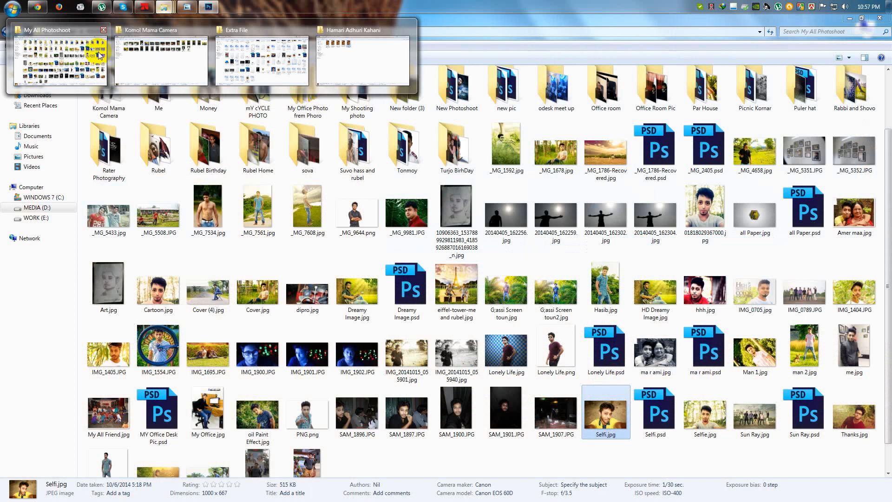
click(100, 45)
drag(340, 285, 336, 225)
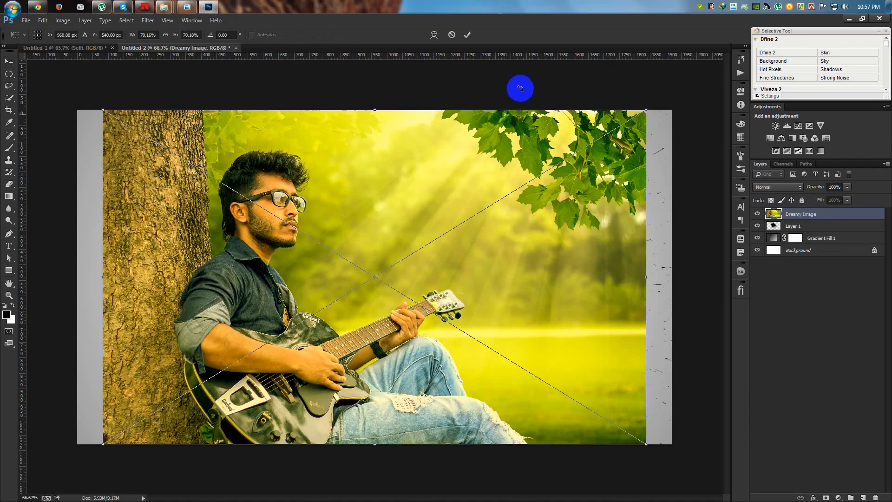
click(471, 37)
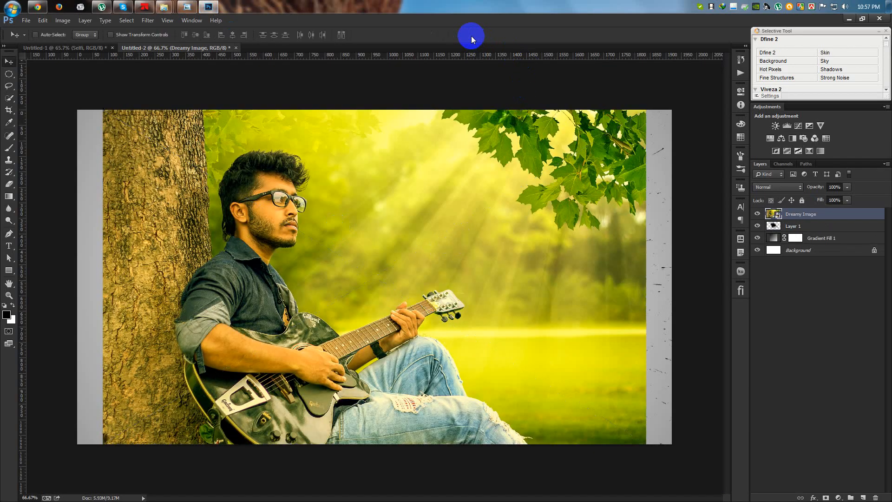
Clip the Dreamy Image layer to the splatter on Layer 1 and shift the photo right so the face shows inside it.
right_click(830, 215)
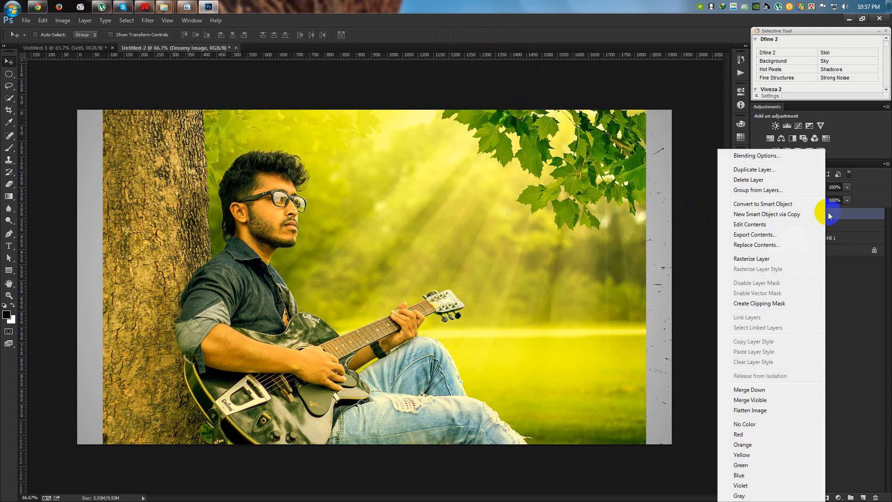
click(761, 308)
drag(470, 262, 509, 256)
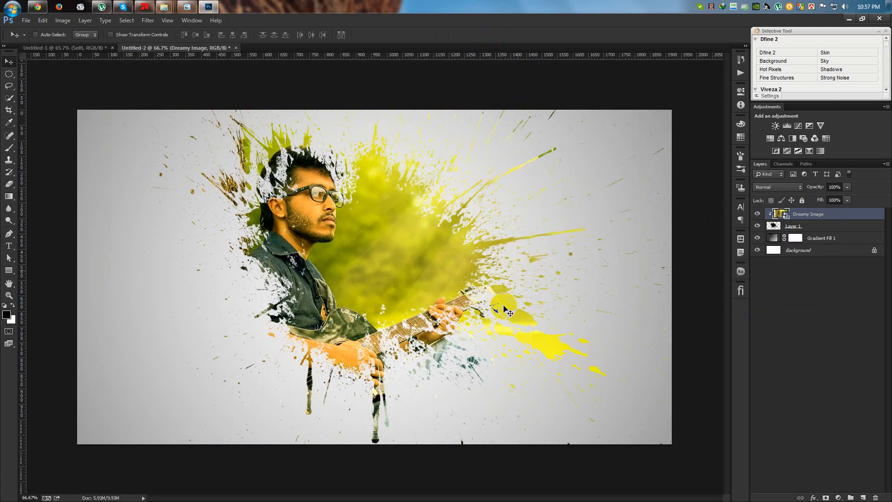
click(426, 257)
Add a Drop Shadow to Layer 1 with the white colour ffffff and the Normal blend mode.
click(858, 225)
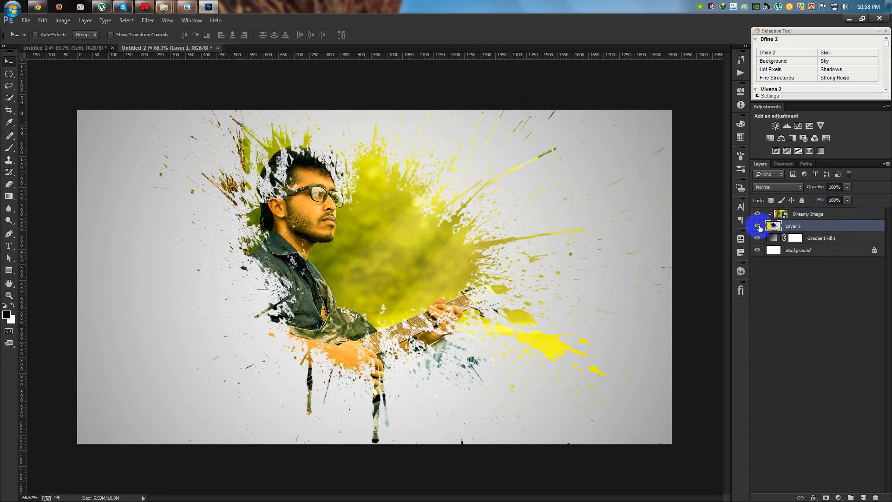
click(758, 226)
click(757, 225)
double_click(856, 227)
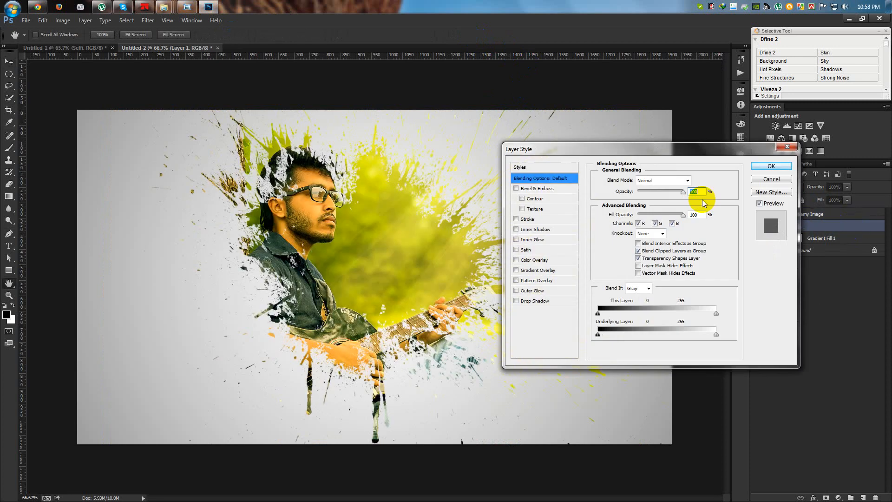
drag(661, 147, 610, 93)
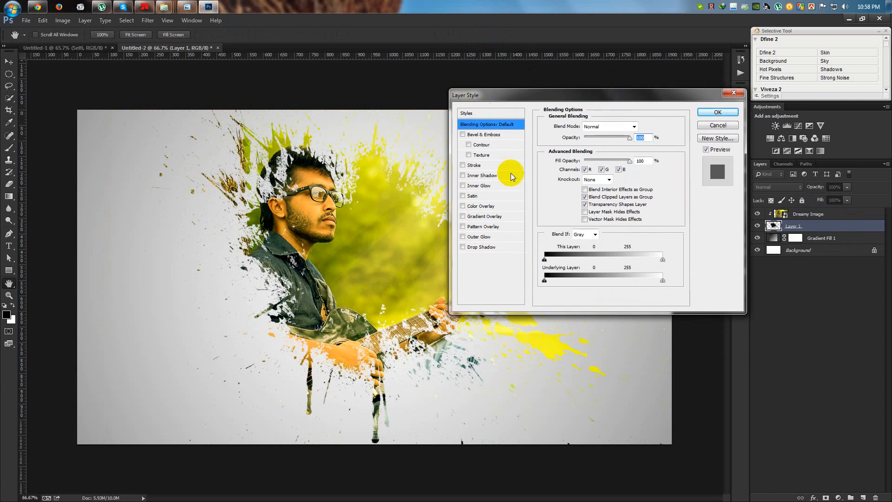
click(483, 247)
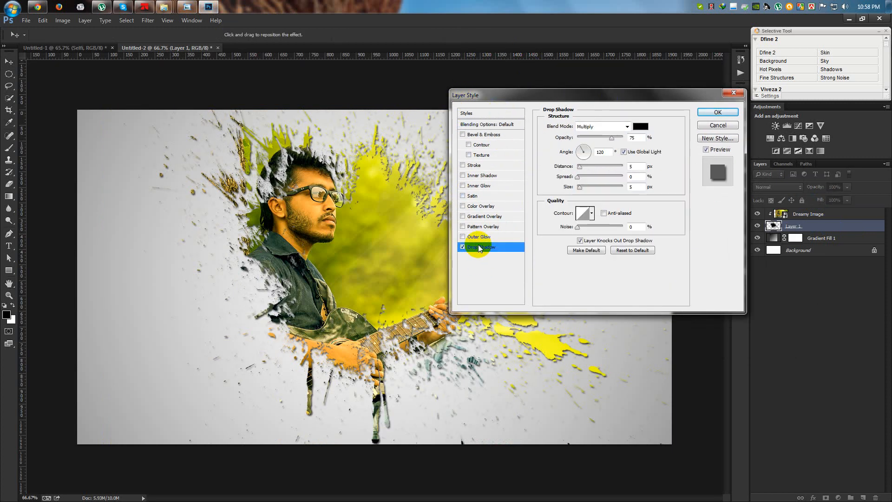
click(637, 127)
drag(701, 175, 655, 163)
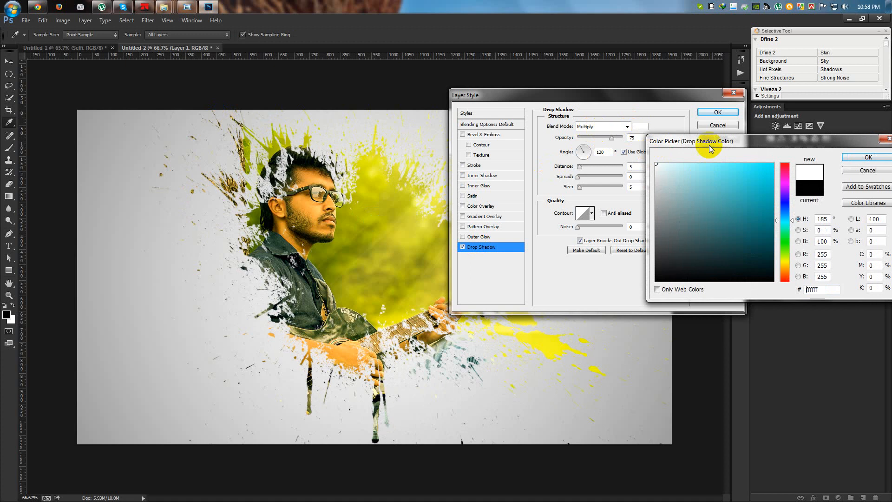
click(849, 158)
click(625, 127)
click(601, 135)
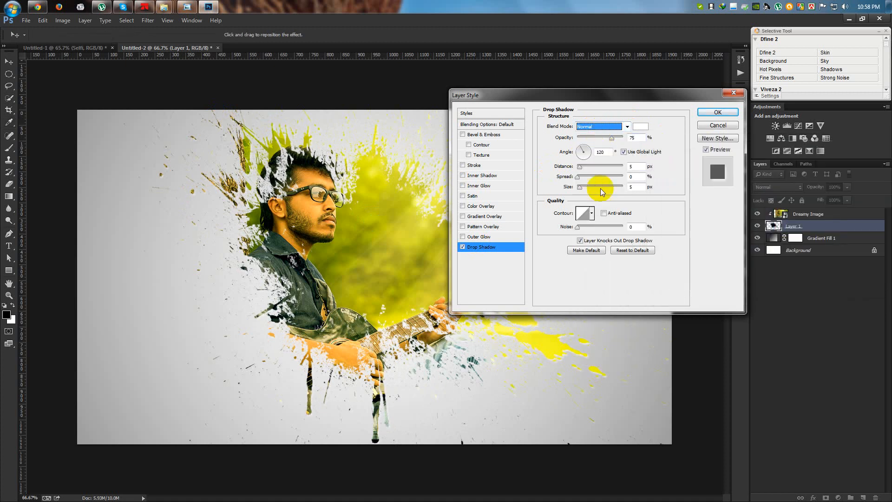
Set the drop shadow's distance to 2 px.
click(635, 166)
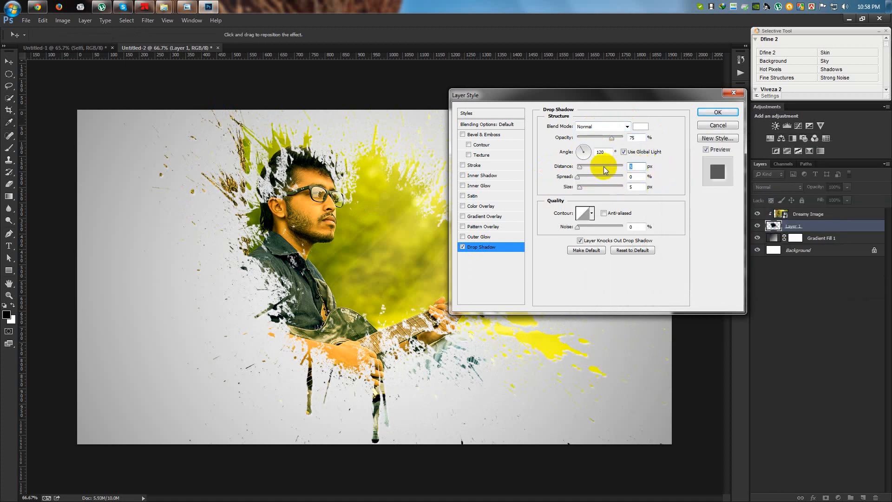
key(Tab)
key(Tab)
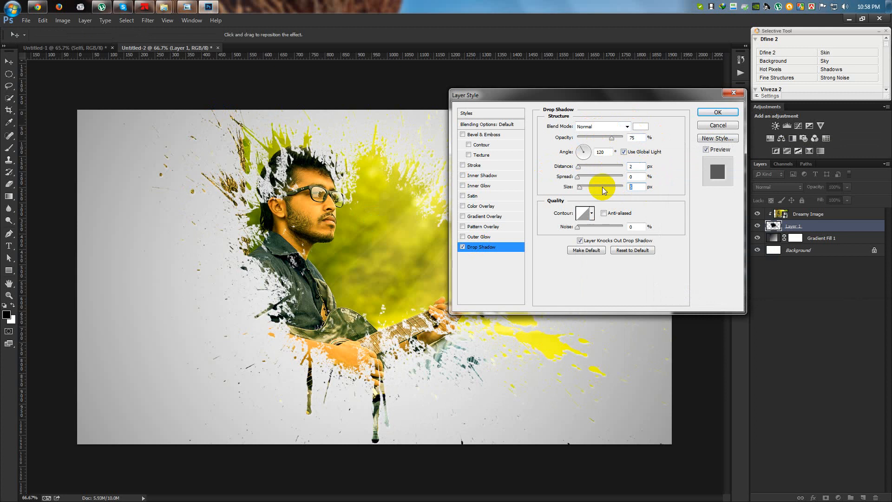
Add an Inner Shadow to Layer 1 with a distance of 2 px and a size of 2 px, and apply the layer style.
click(489, 177)
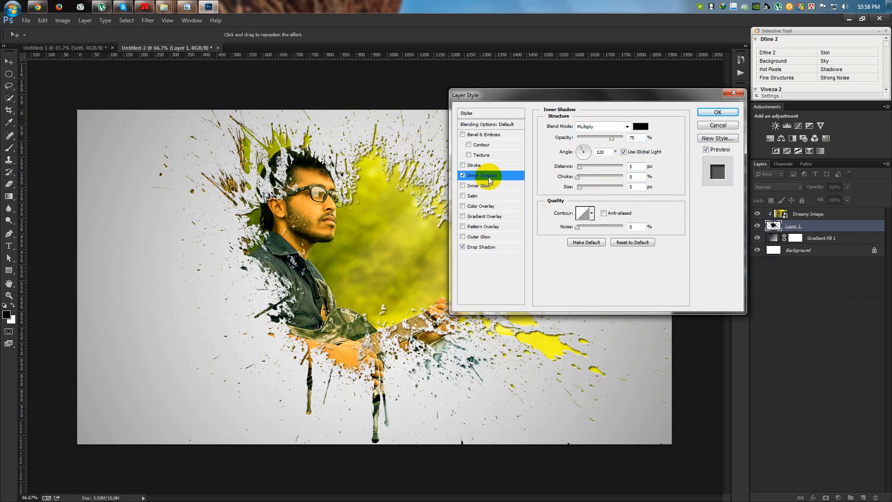
drag(493, 95, 631, 135)
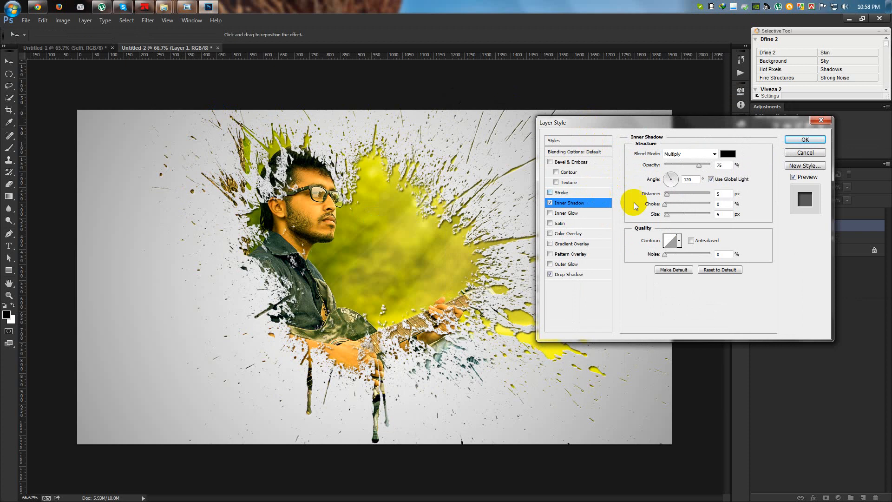
click(693, 194)
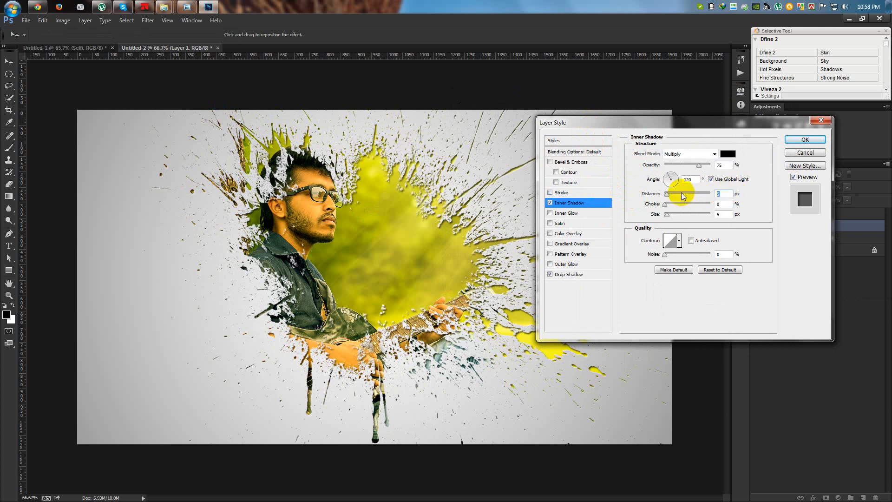
text(2)
click(694, 222)
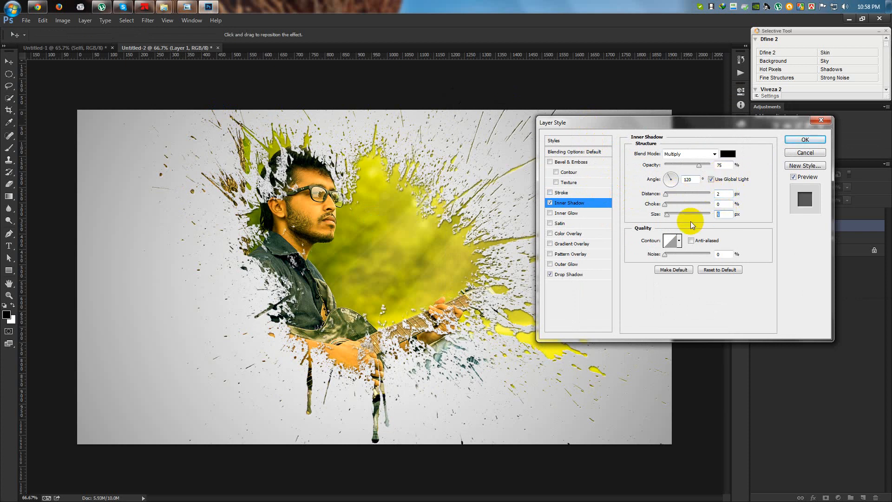
text(2)
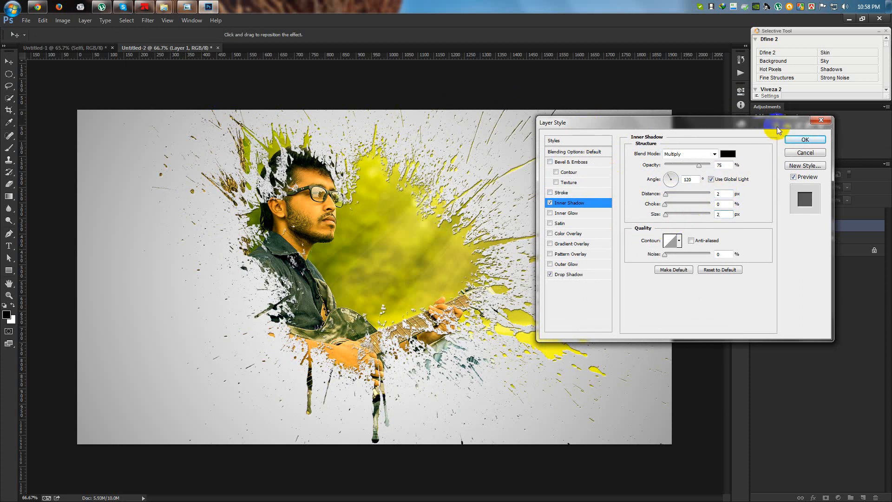
click(805, 139)
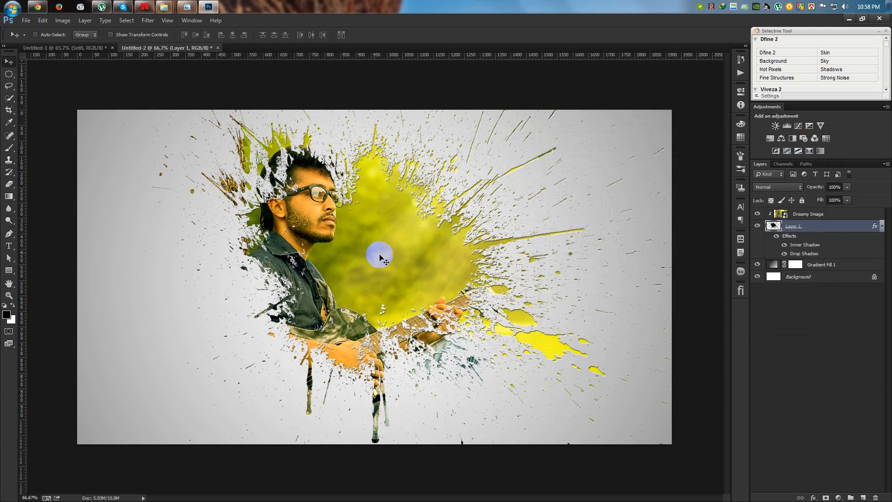
Move the clipped Dreamy Image photo slightly right within the splatter and reselect Layer 1.
click(806, 214)
drag(440, 266, 458, 255)
click(801, 236)
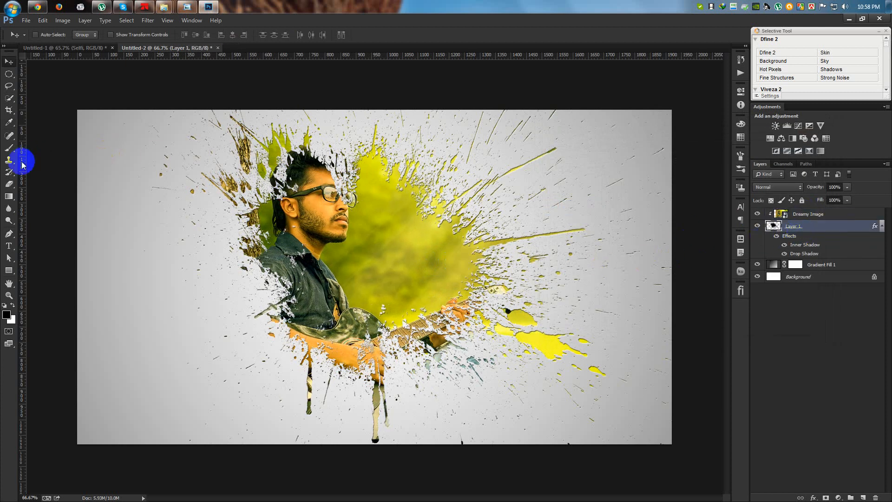
click(9, 183)
right_click(227, 192)
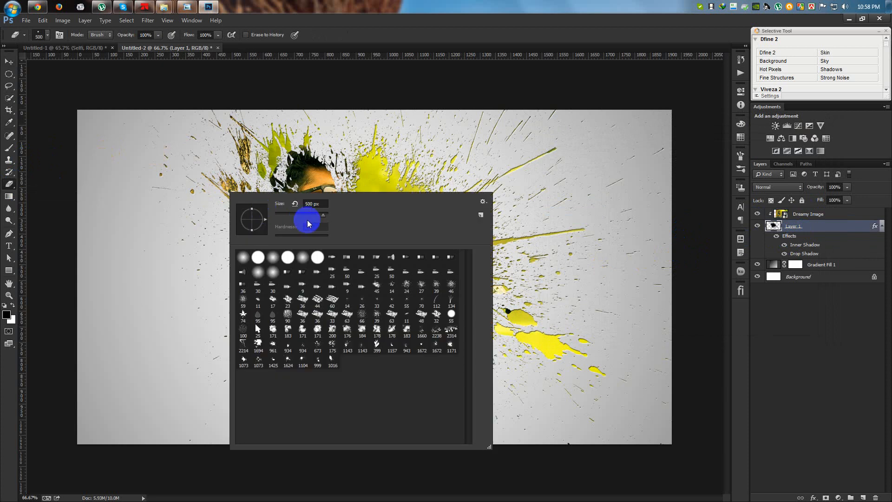
click(458, 24)
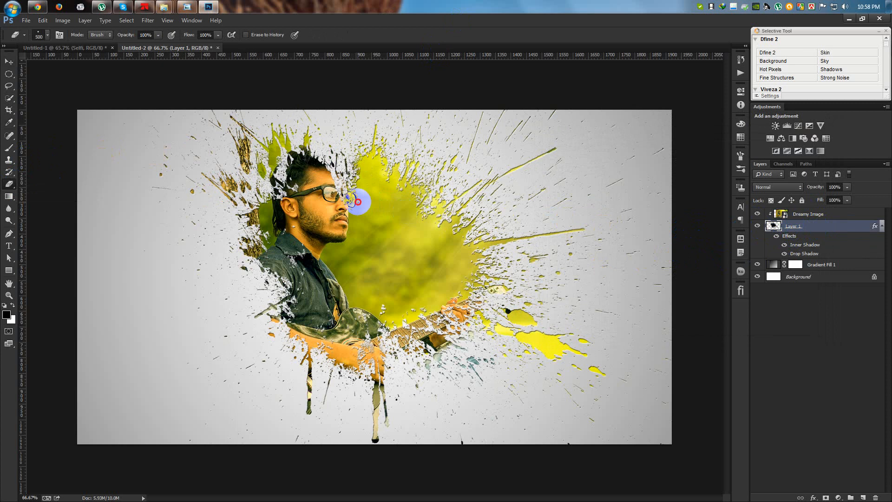
click(358, 201)
key(ctrl+z)
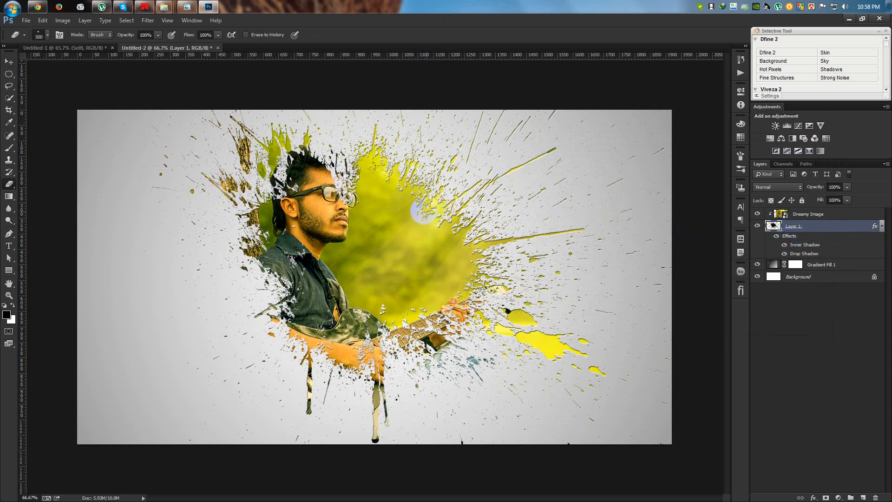
Stamp the 1624 px splatter brush once on Layer 1 over the middle of the splatter, beside the face.
click(18, 151)
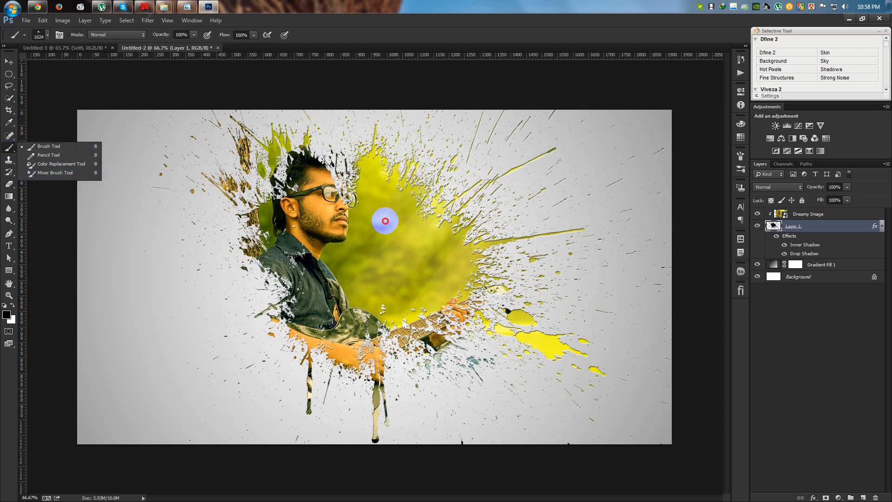
click(385, 221)
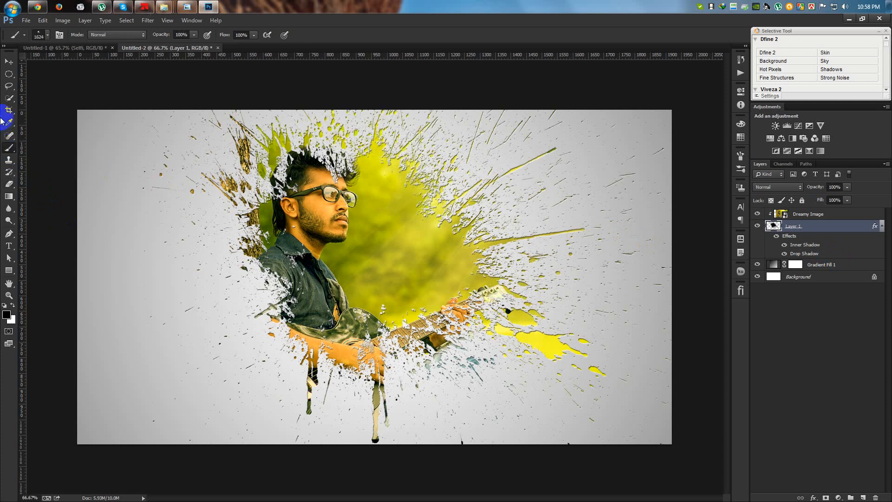
Scale the Dreamy Image photo to 82% and reposition it so the man's head and shoulders fill the splatter.
click(9, 62)
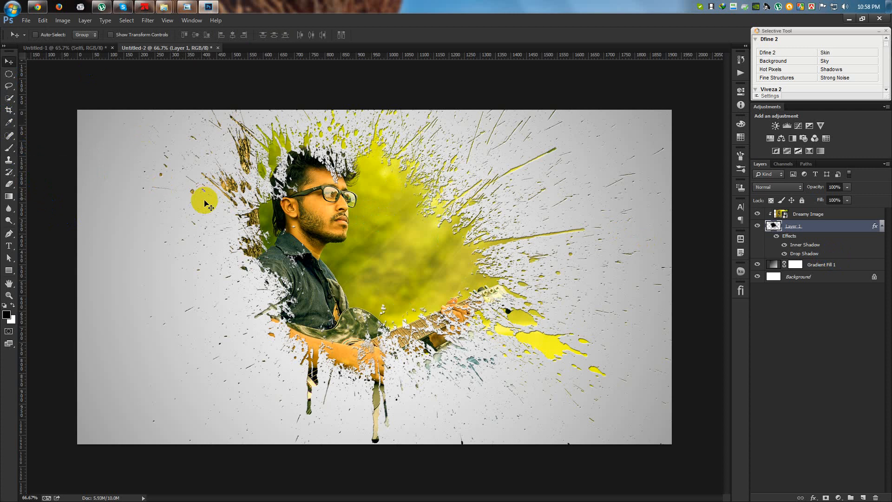
drag(439, 218, 444, 219)
key(ctrl+t)
drag(704, 450, 796, 487)
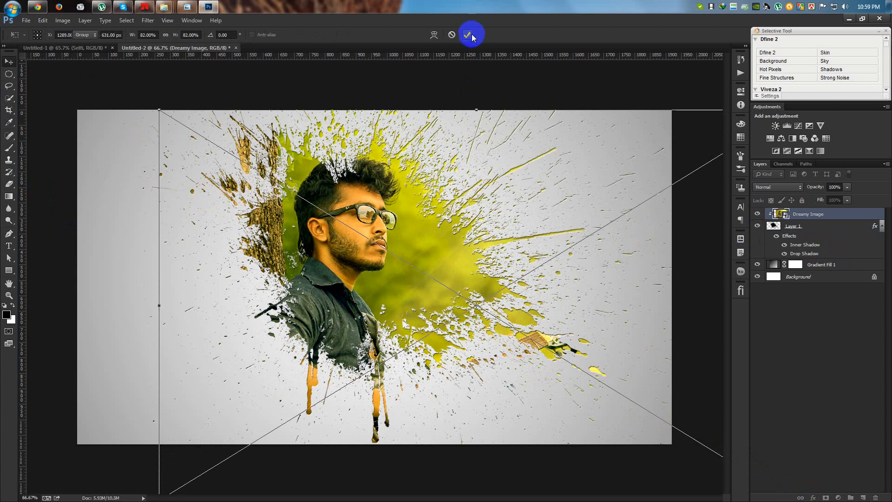
click(467, 35)
Add the text "inside Me" in black 164 pt Amazon and place it below the portrait over the paint drips.
click(8, 246)
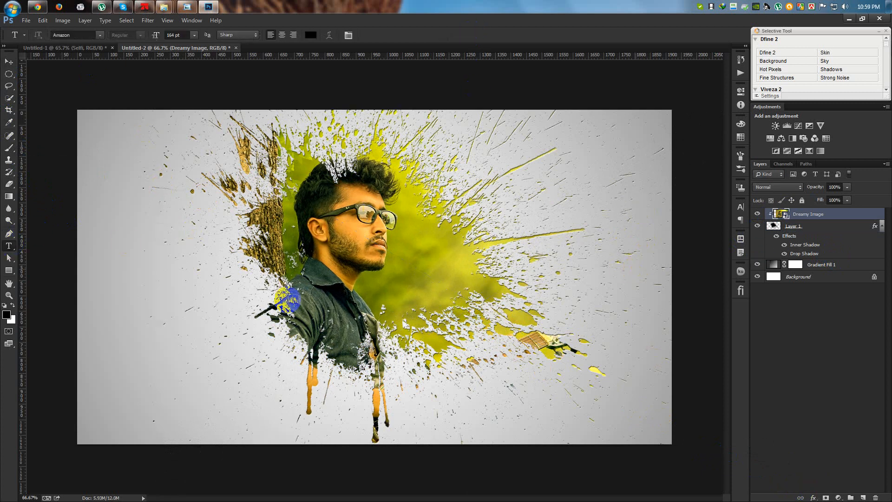
click(179, 371)
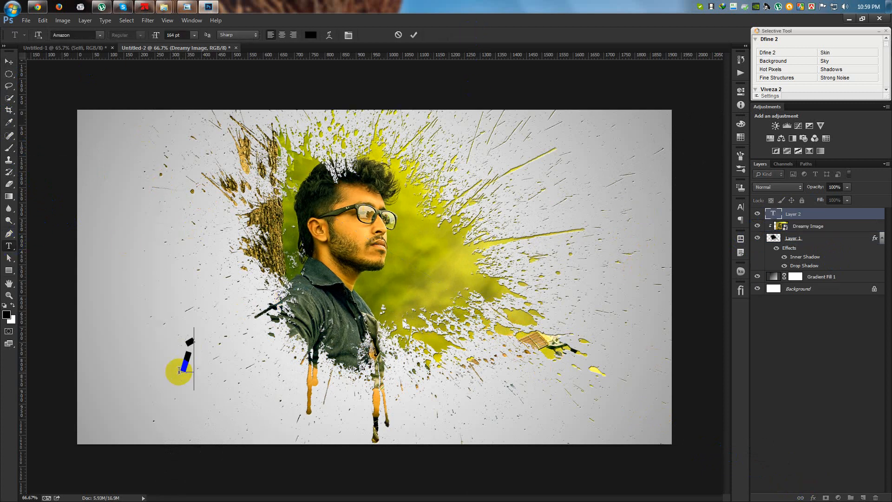
text(inside)
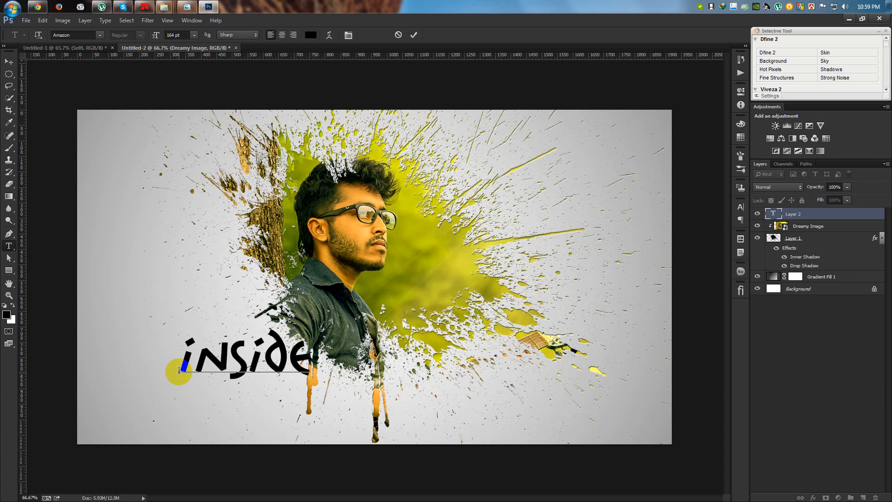
text( ME)
drag(424, 325, 518, 375)
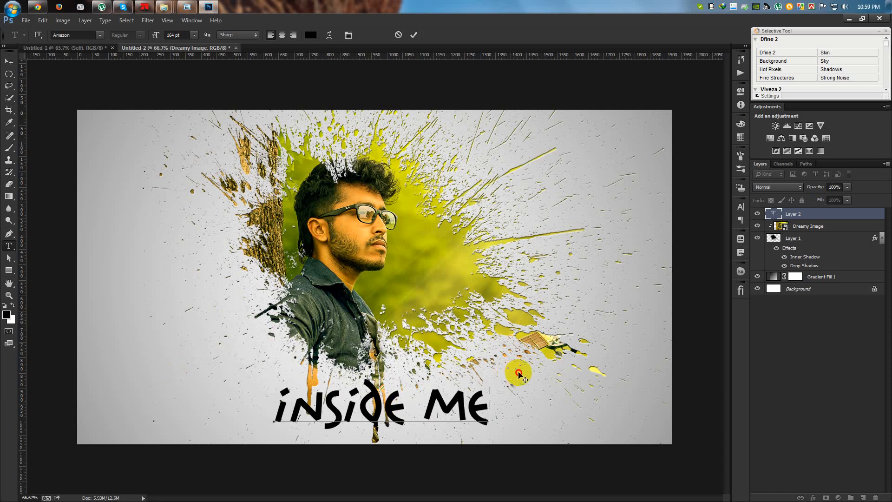
click(413, 35)
drag(488, 413, 473, 404)
click(415, 34)
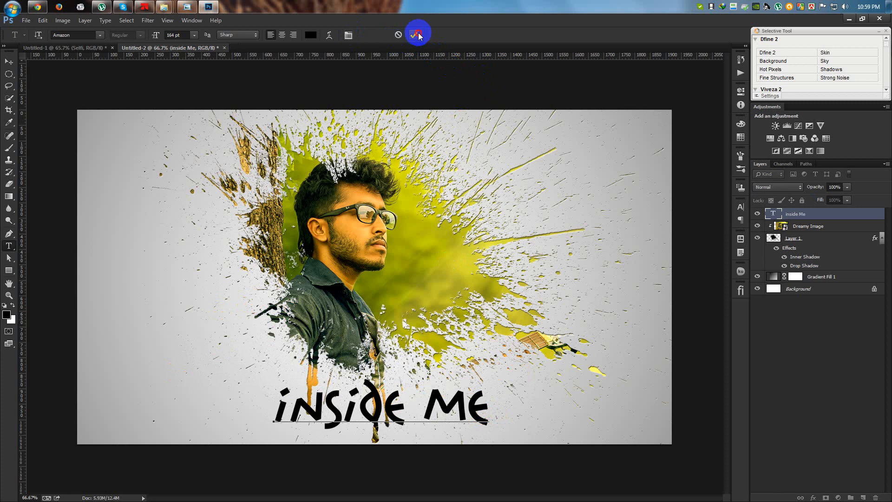
Move the inside Me text layer between Dreamy Image and Layer 1, and release the clipping masks.
drag(801, 218, 821, 243)
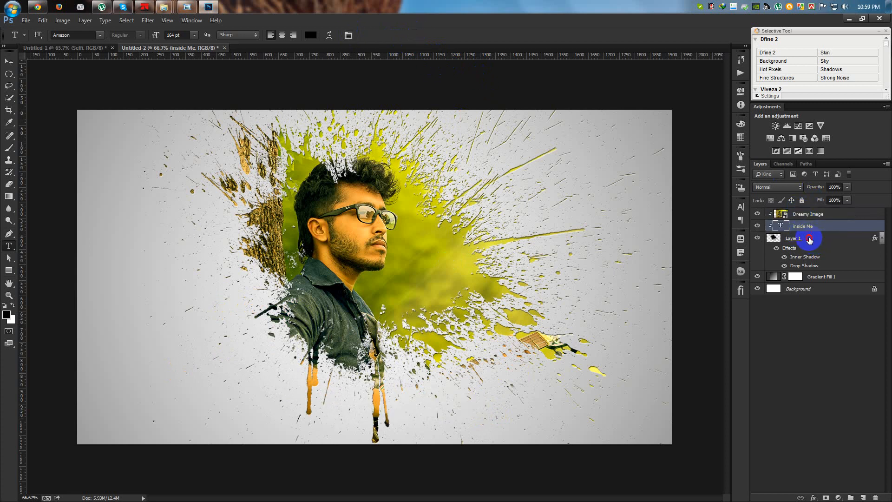
click(810, 239)
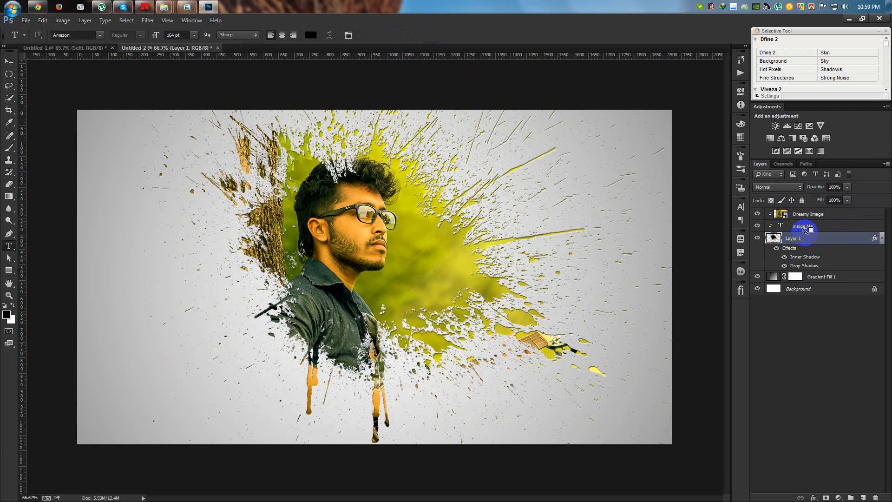
drag(805, 229, 803, 217)
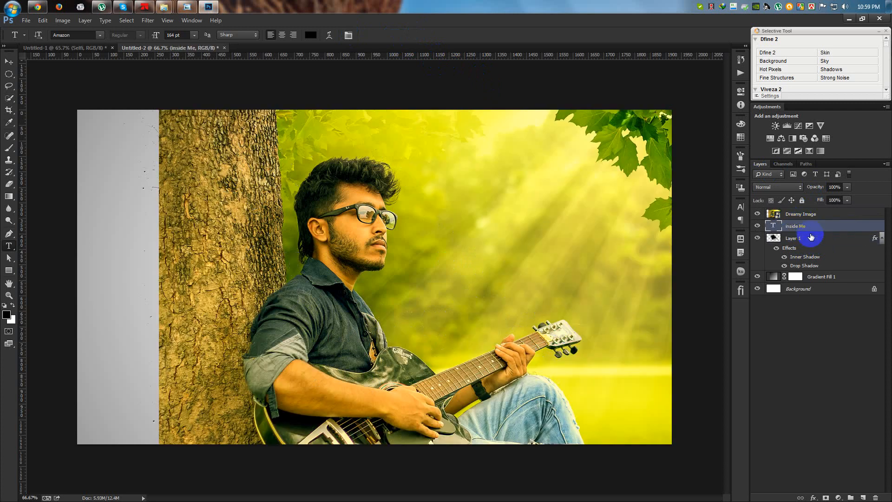
Hide Dreamy Image and merge the inside Me text layer with the Layer 1 splatter.
ctrl+click(809, 238)
right_click(811, 238)
click(829, 228)
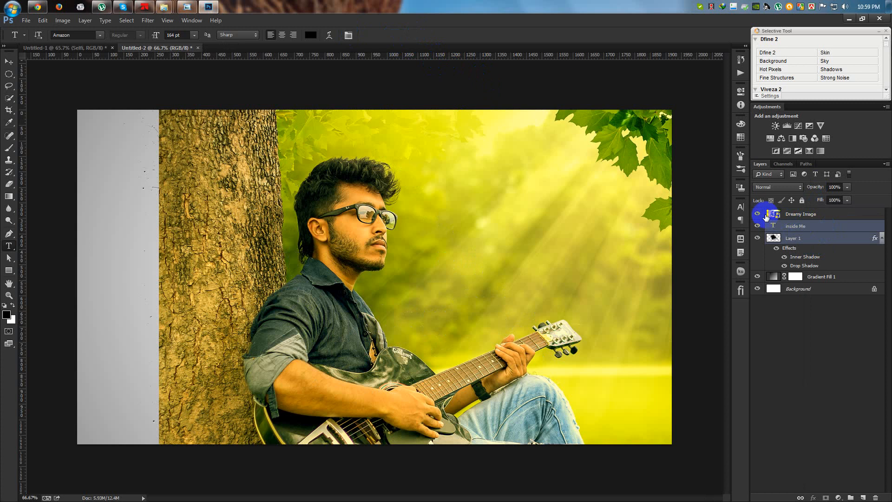
click(759, 213)
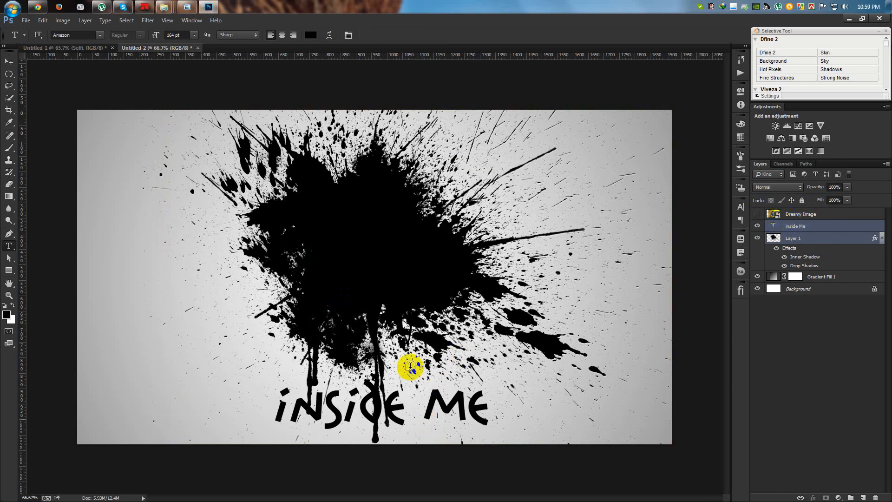
right_click(823, 226)
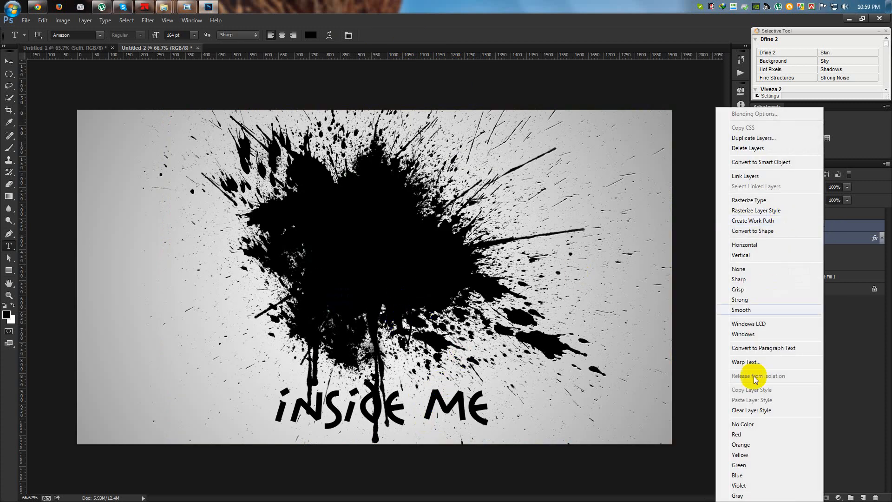
right_click(857, 232)
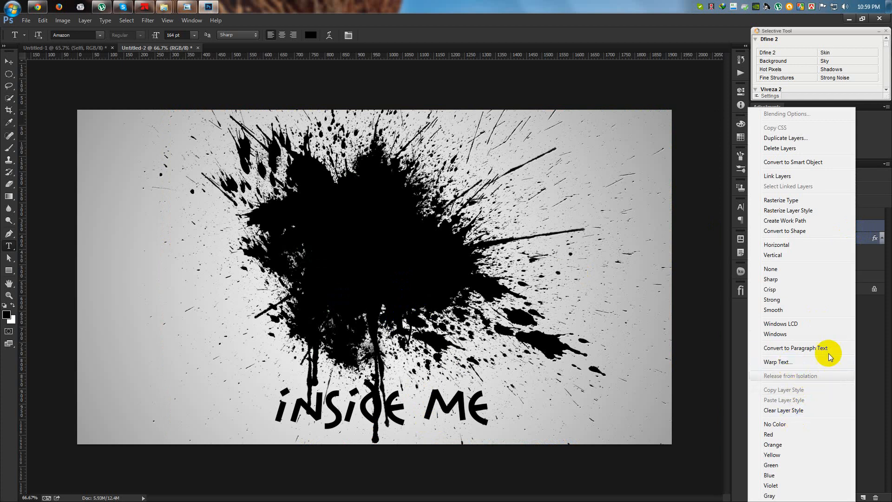
click(876, 230)
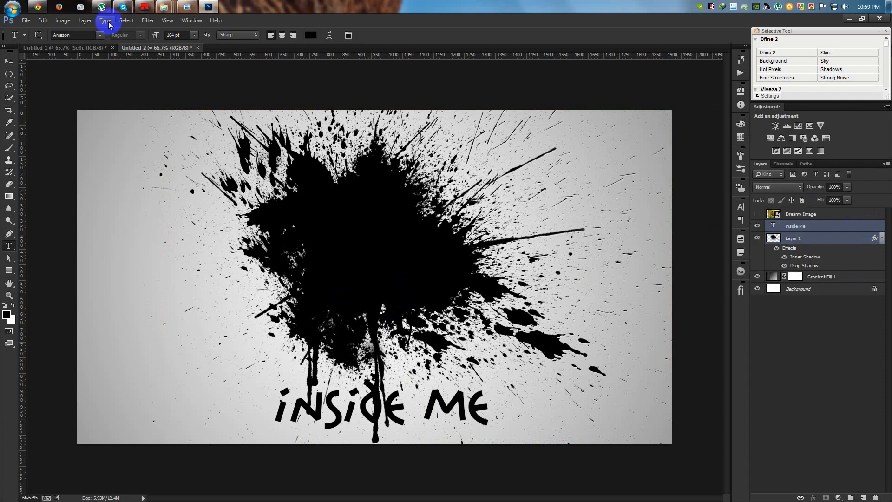
key(ctrl+e)
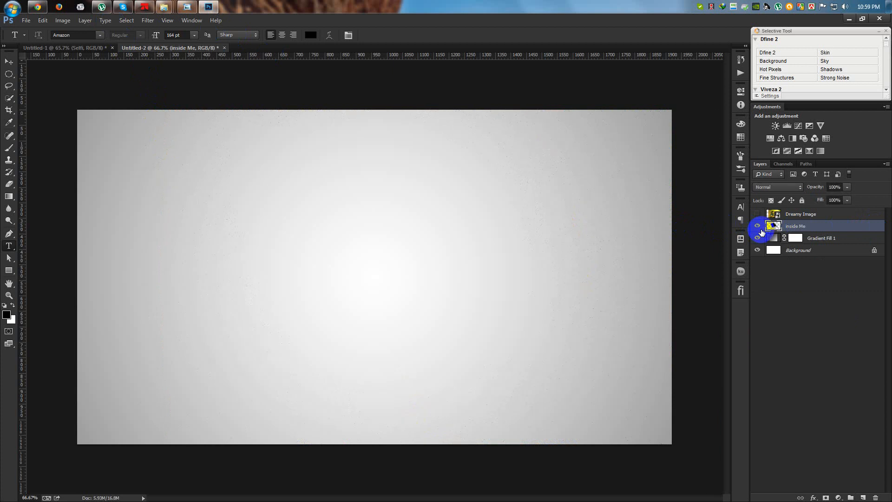
Show Dreamy Image again and clip it to the merged inside Me layer.
click(758, 226)
click(757, 215)
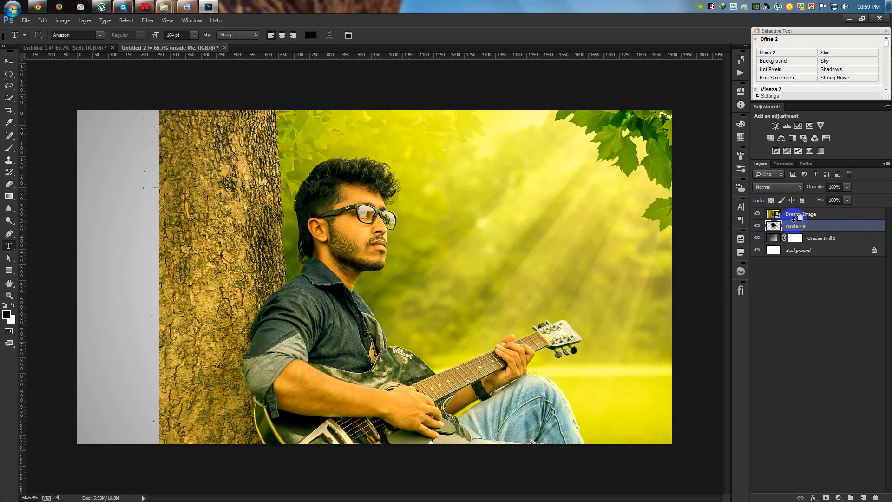
alt+click(794, 220)
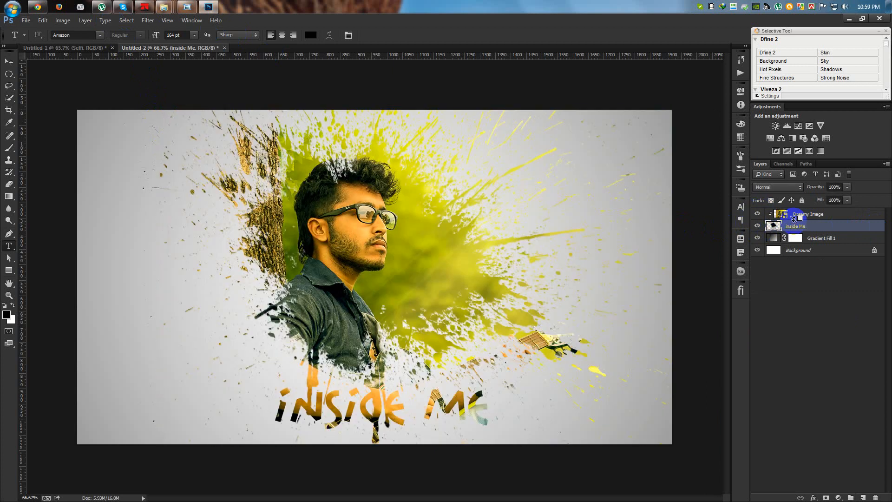
Add a Drop Shadow to the inside Me layer with colour ffffff, Normal blend mode, distance 2 px and size 2 px.
double_click(854, 227)
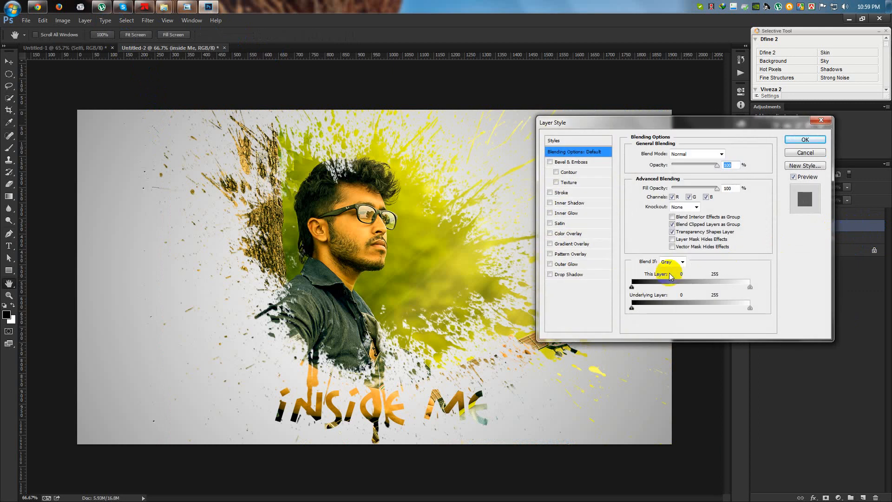
click(566, 275)
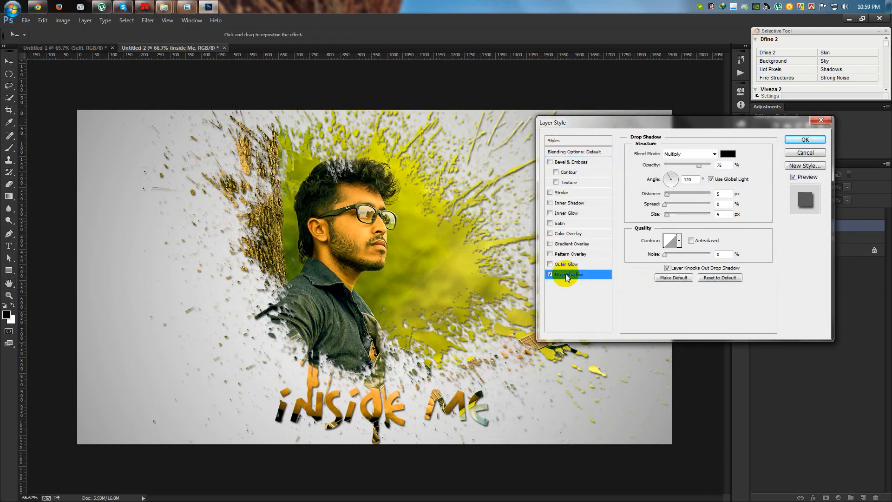
click(728, 154)
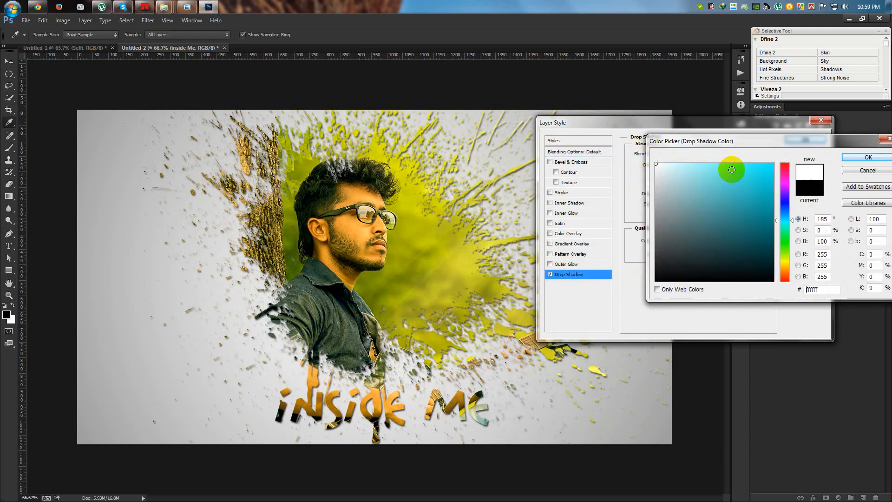
drag(731, 169, 656, 164)
click(860, 158)
click(683, 153)
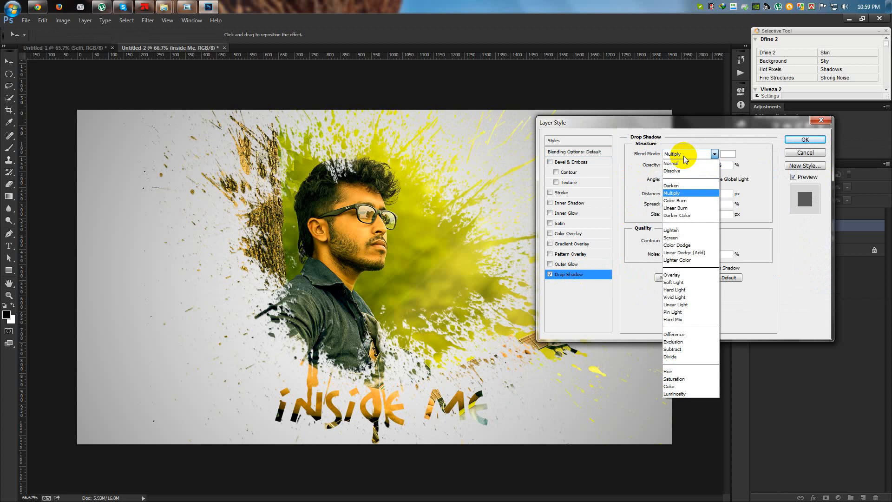
click(685, 158)
mouse_move(728, 194)
mouse_down()
mouse_move(689, 194)
mouse_move(682, 213)
mouse_up()
text(22)
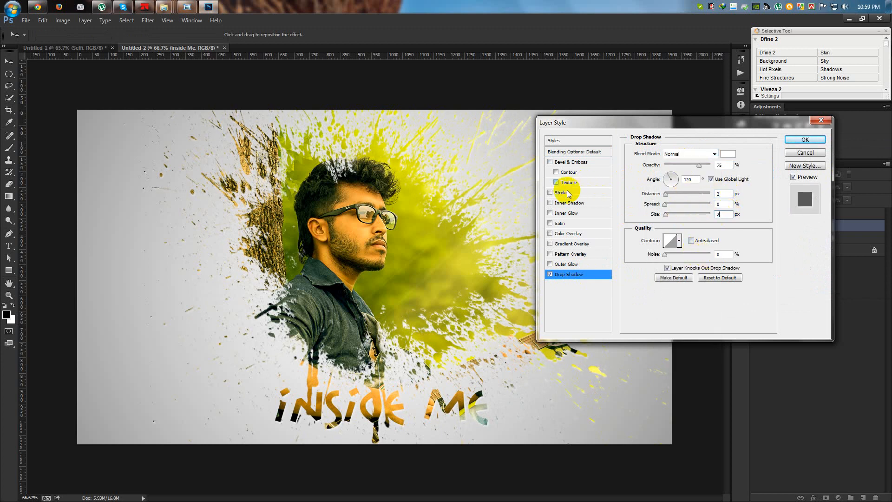
Add an Inner Shadow to the inside Me layer with distance 2 px and size 2 px, and apply the style.
click(563, 201)
drag(728, 193, 693, 189)
text(22)
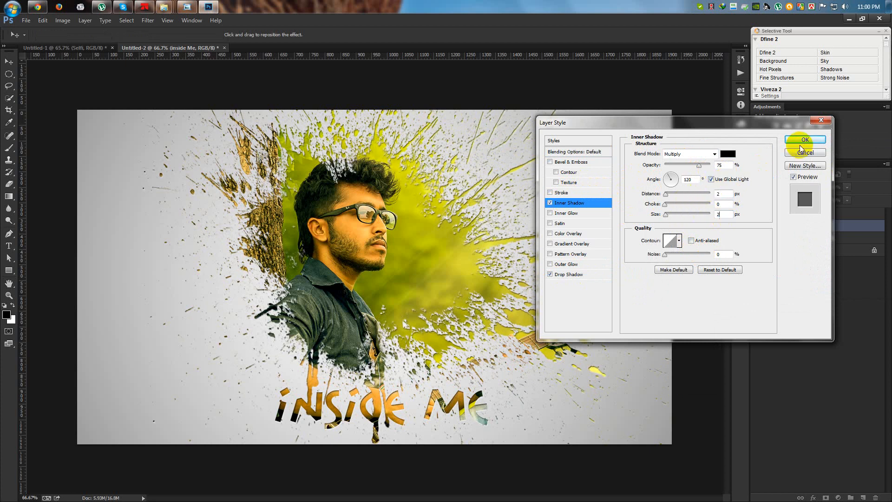
click(803, 140)
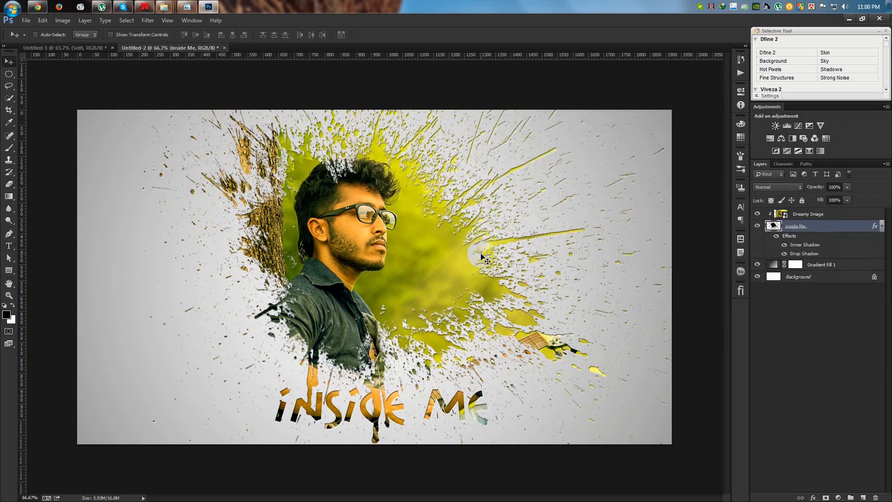
click(96, 49)
click(149, 48)
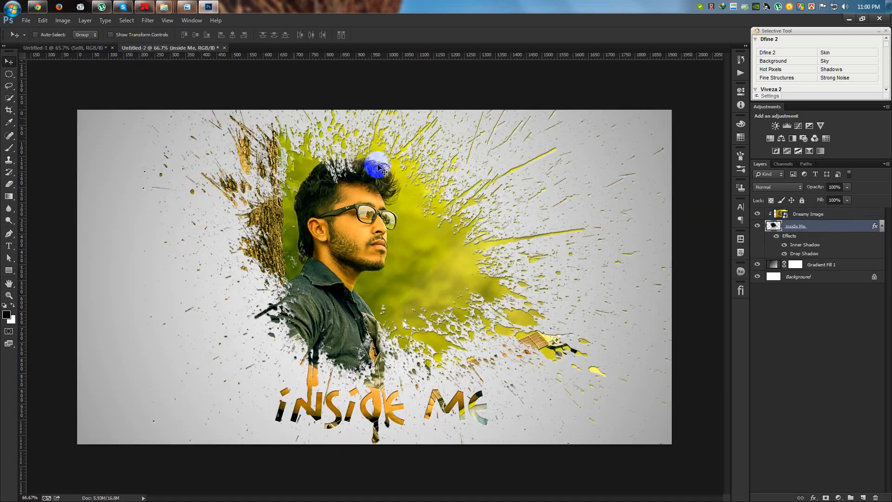
Collapse the inside Me layer's effects list and add a Hue/Saturation adjustment layer above Dreamy Image.
click(882, 227)
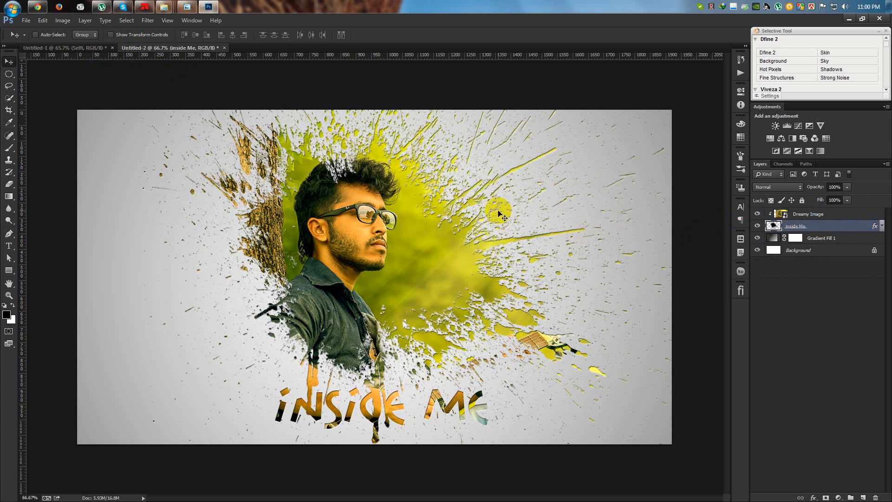
click(808, 214)
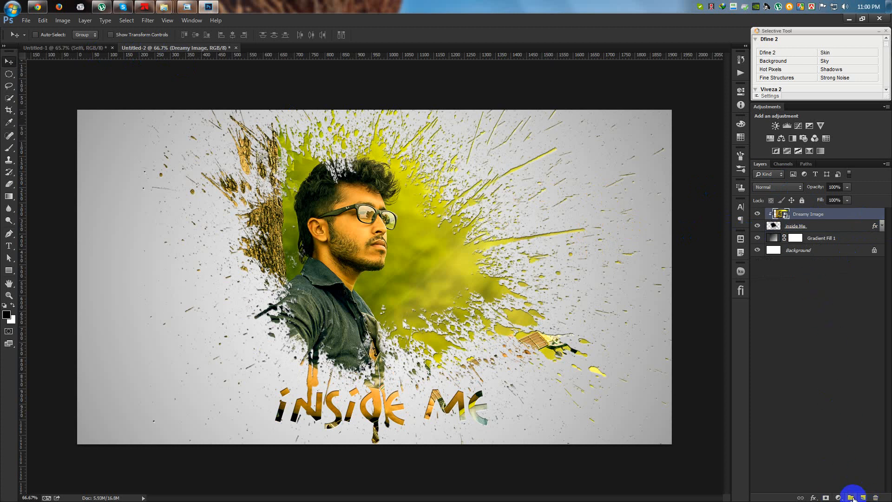
click(839, 498)
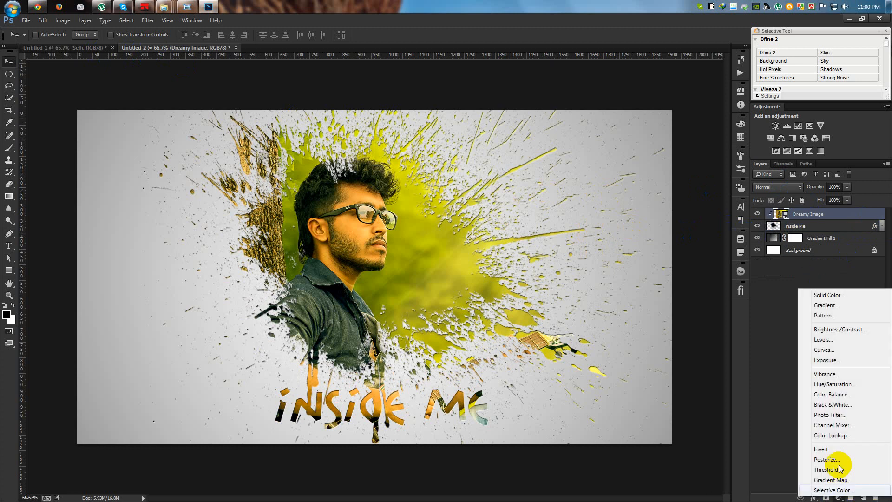
click(834, 384)
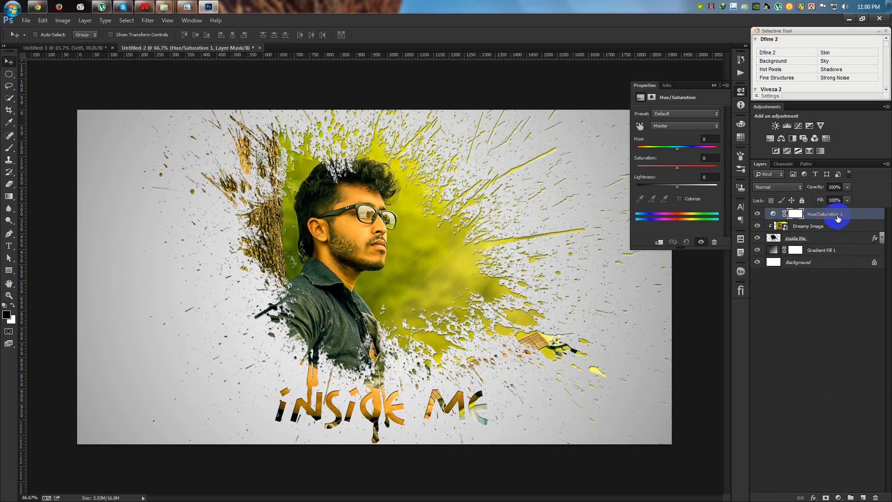
Clip the Hue/Saturation adjustment layer to the layers below and set its Hue to +21.
right_click(847, 217)
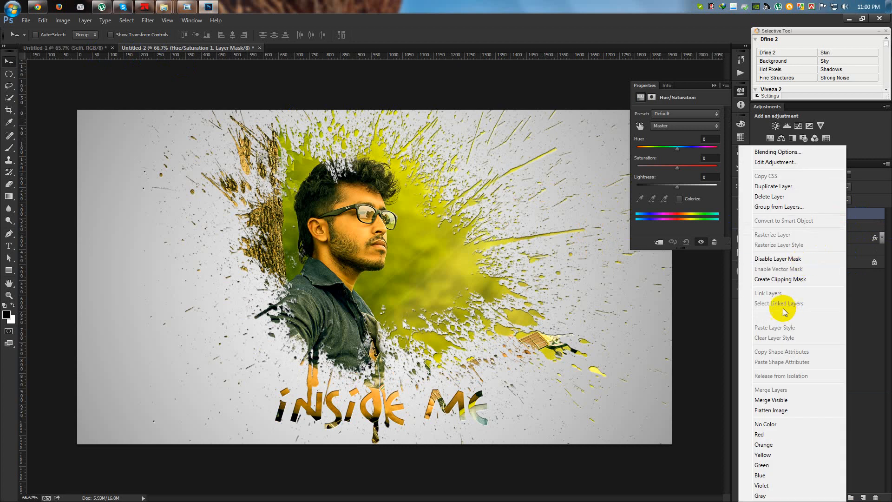
click(780, 279)
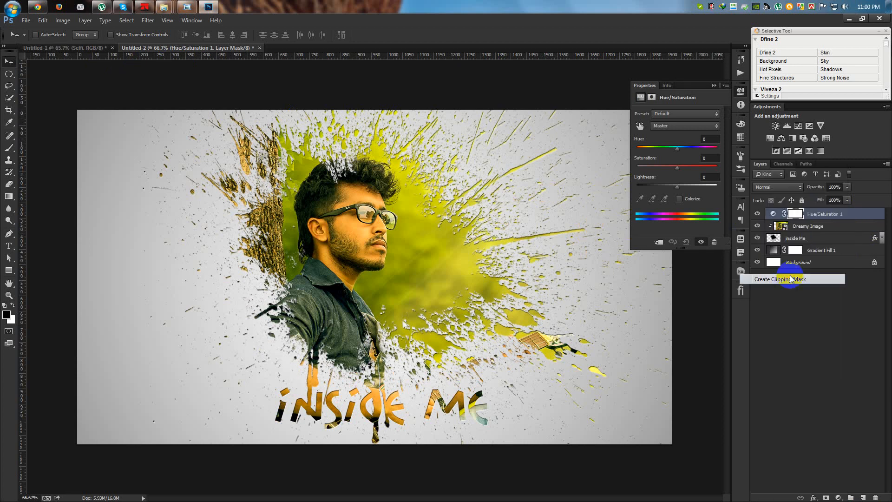
mouse_move(680, 152)
mouse_down()
mouse_move(702, 146)
mouse_move(665, 154)
mouse_move(710, 159)
mouse_move(683, 156)
mouse_move(719, 151)
mouse_move(637, 152)
mouse_move(687, 154)
mouse_up()
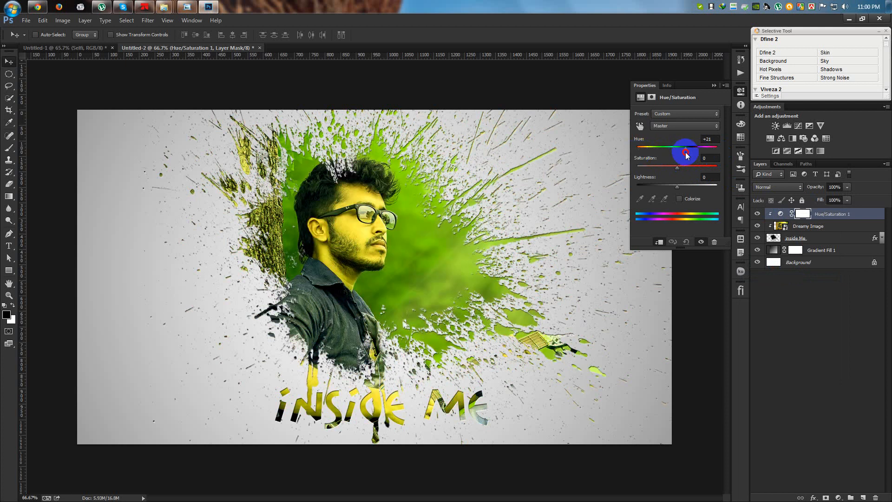
Compare the image without and with the Hue/Saturation adjustment, delete that adjustment layer, and collapse its properties.
click(759, 214)
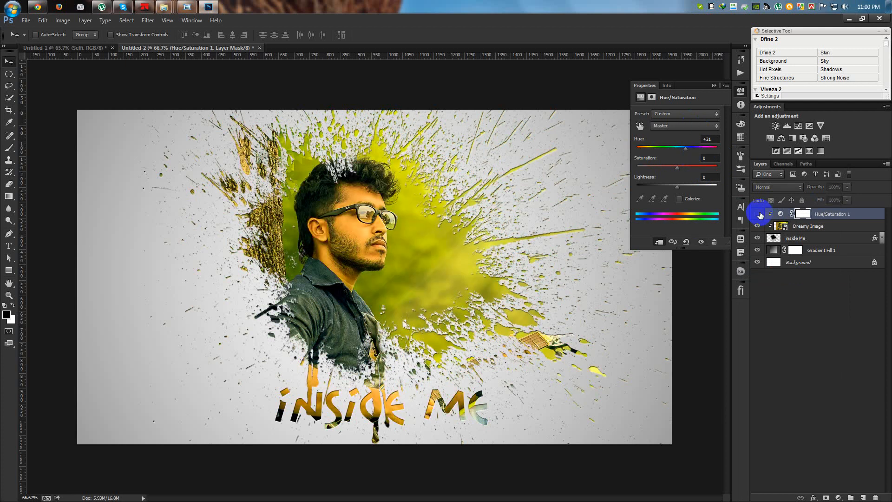
click(760, 214)
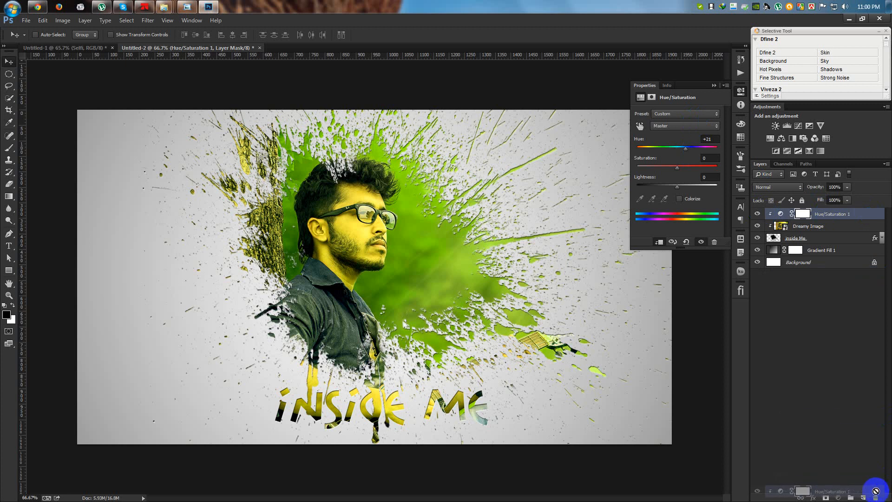
click(876, 496)
click(715, 86)
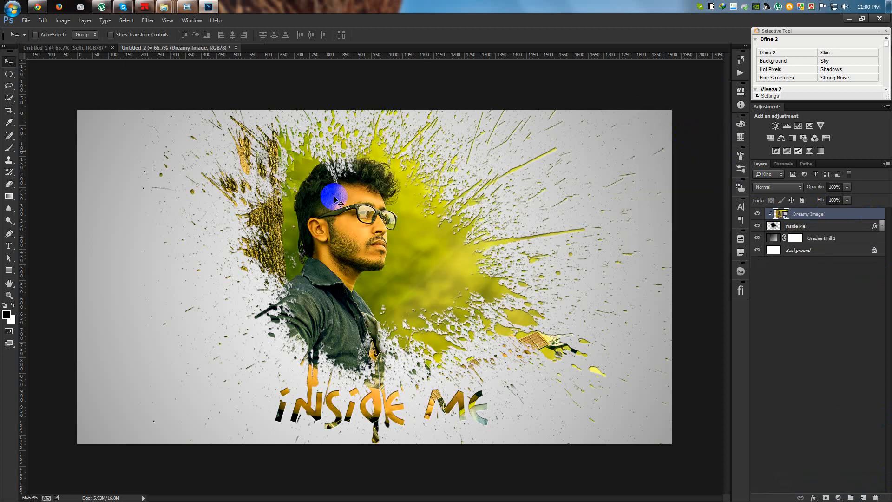